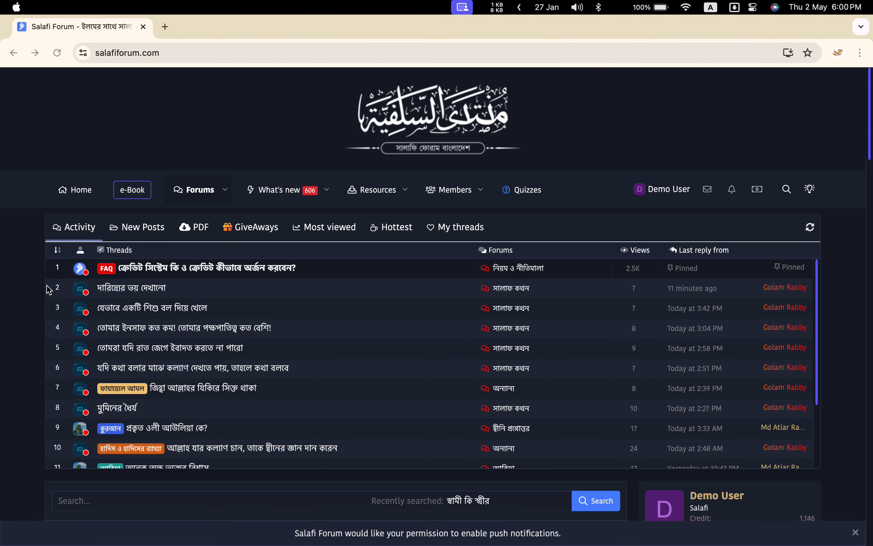
# Open the পরিচয় আদান প্রদান forum in the কমিউনিটি section and begin a new thread.
pyautogui.scroll(-5, 47, 287)
pyautogui.scroll(-8, 18, 284)
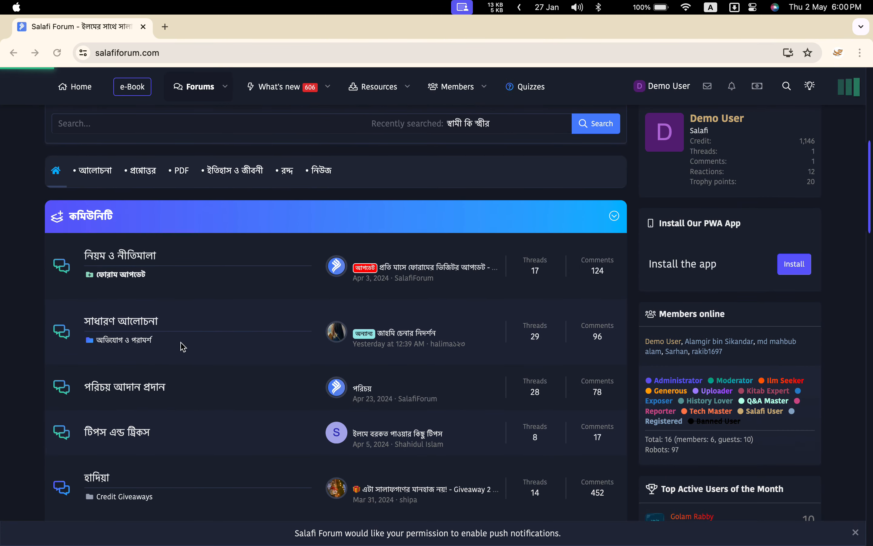
pyautogui.click(141, 392)
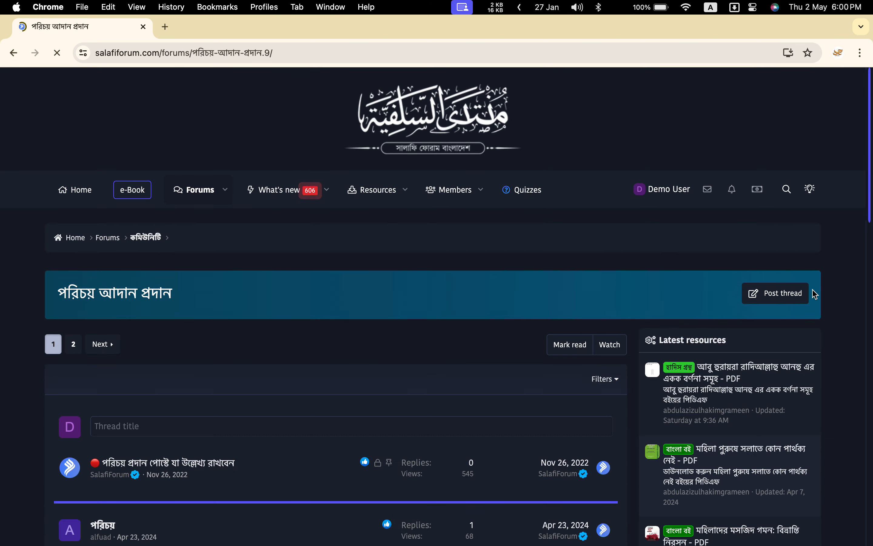
pyautogui.click(800, 295)
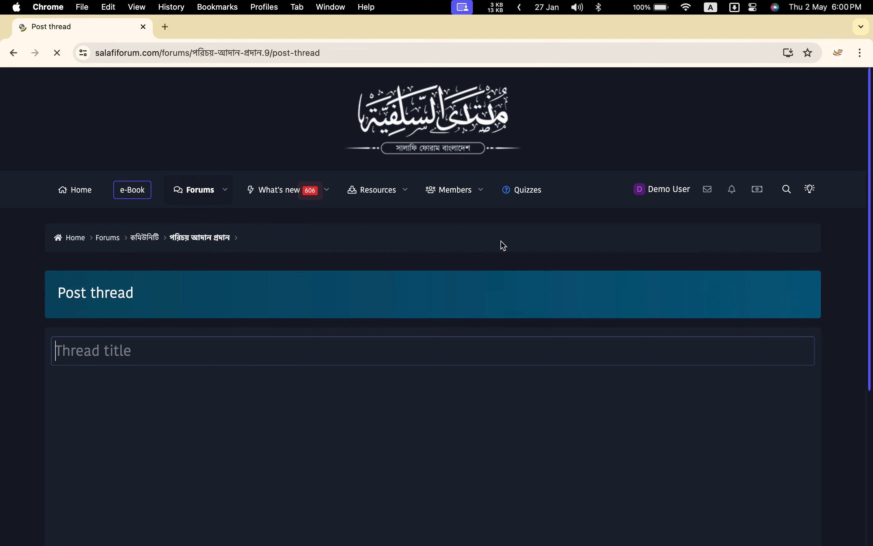
# Review the new thread form's message editor, schedule event date, hours and minutes fields, and schedule action options.
pyautogui.scroll(-7, 504, 246)
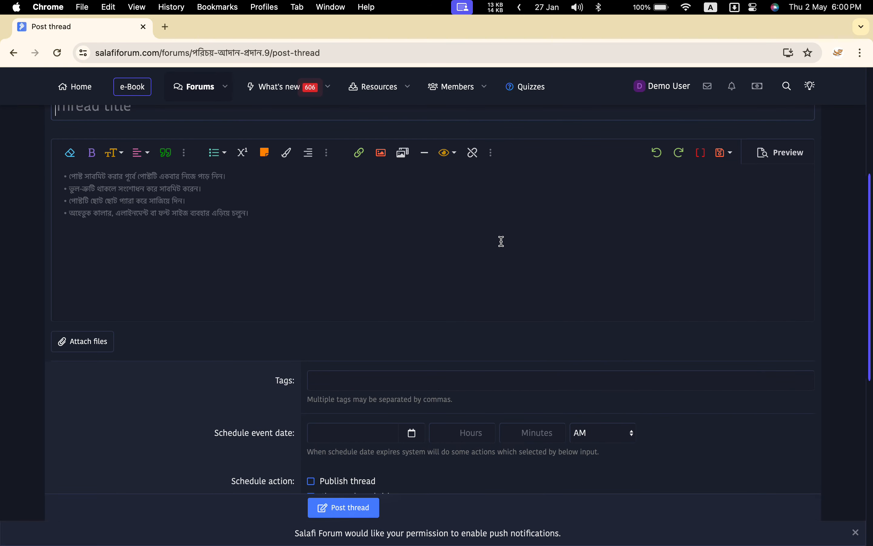
pyautogui.scroll(-4, 501, 242)
pyautogui.click(326, 322)
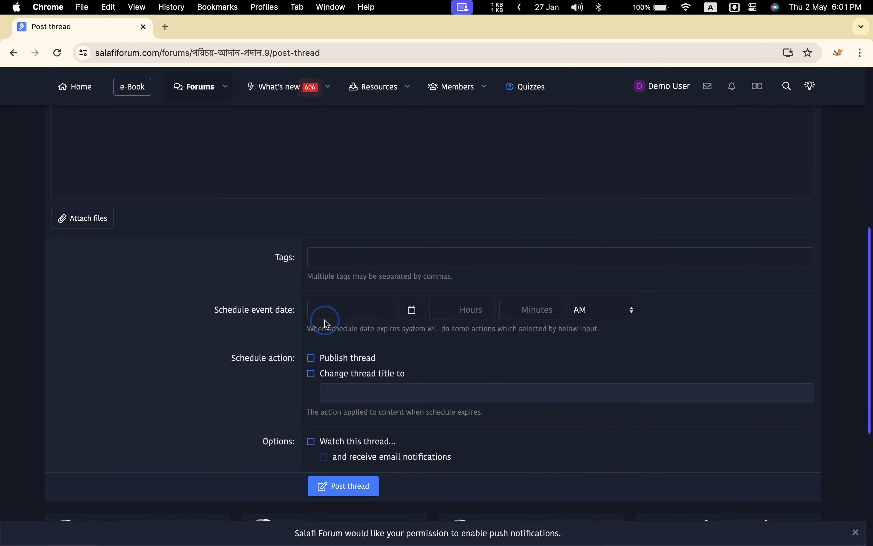
pyautogui.click(461, 309)
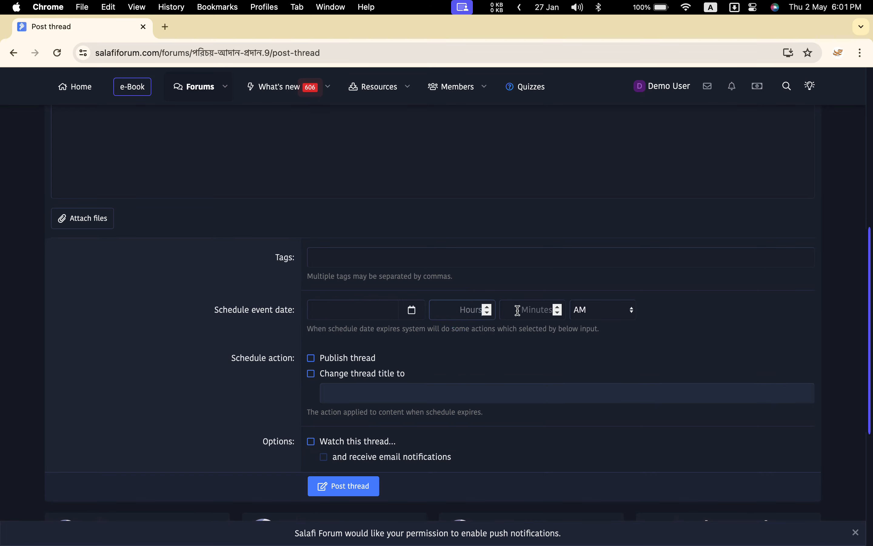
pyautogui.click(518, 311)
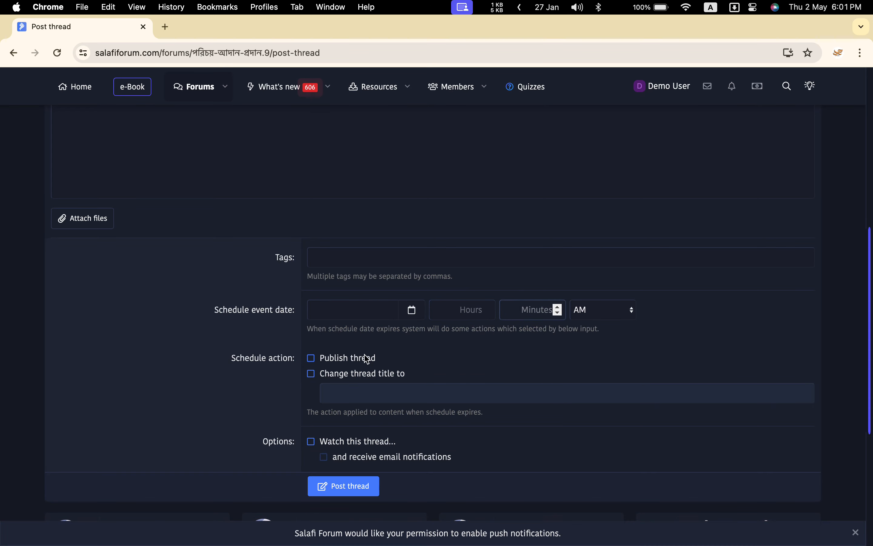
pyautogui.scroll(5, 410, 308)
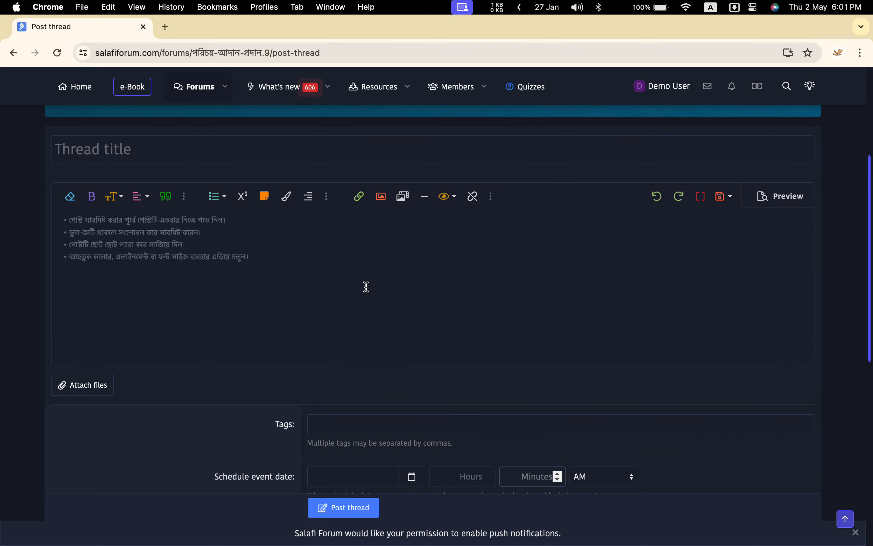
pyautogui.click(337, 267)
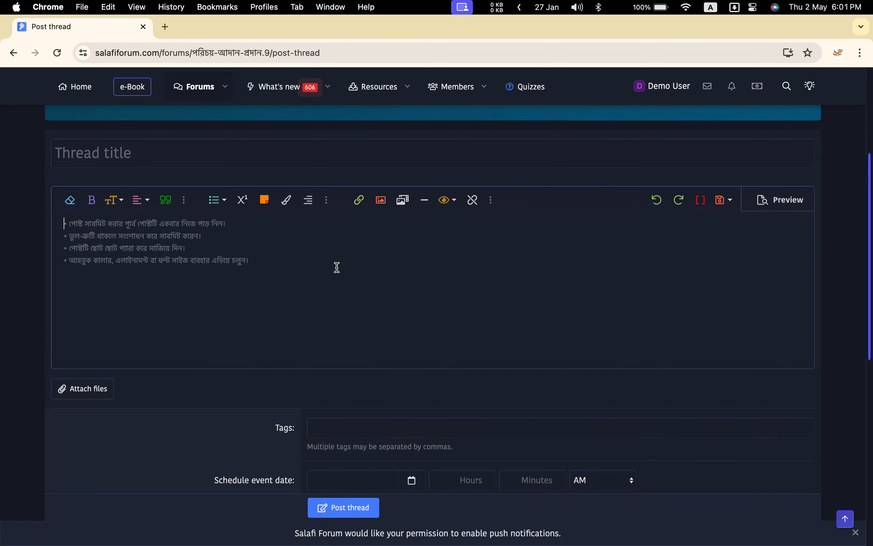
# Title the thread "Test 1" and fill the message body with lorem ipsum placeholder text.
pyautogui.scroll(2, 337, 267)
pyautogui.click(246, 185)
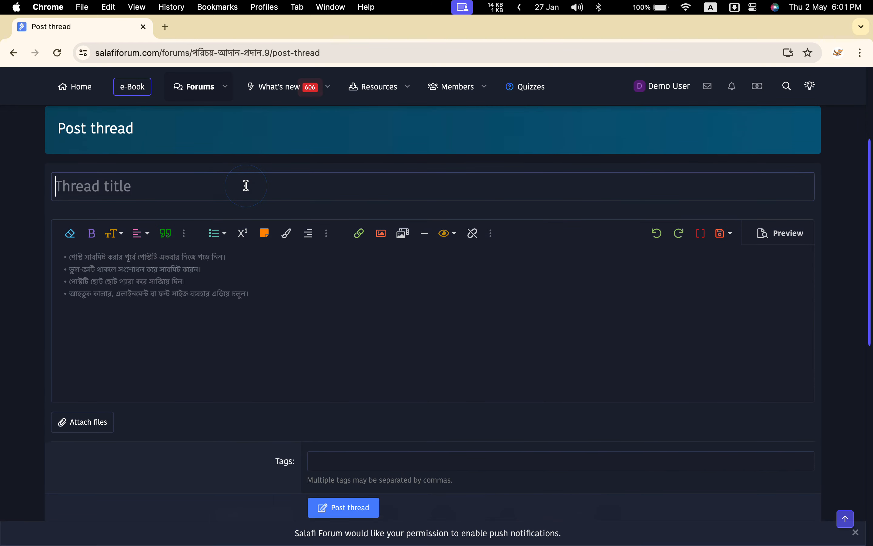
pyautogui.write('Te')
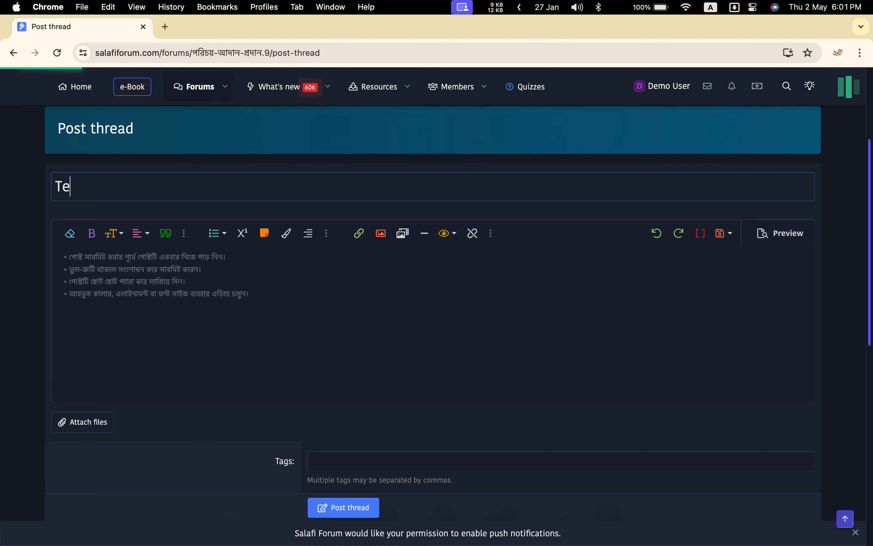
pyautogui.write('st 1')
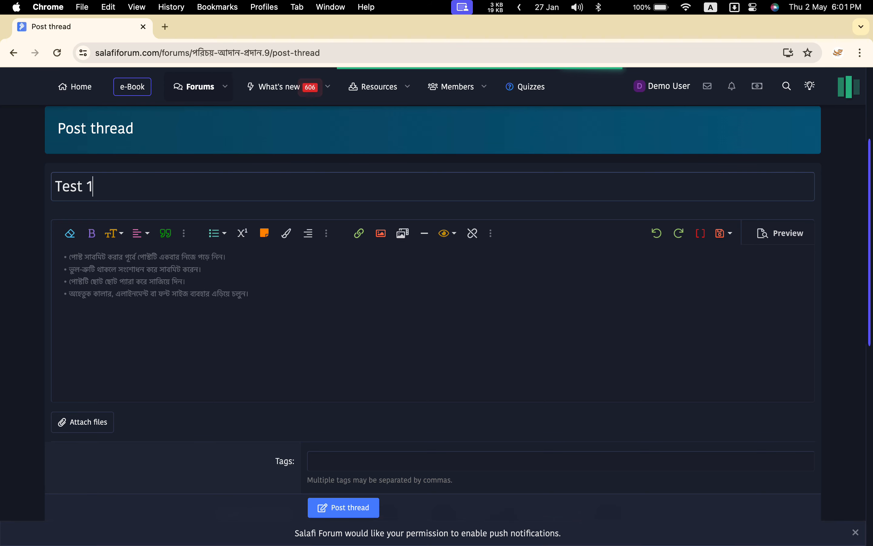
pyautogui.click(249, 277)
pyautogui.write('lorem')
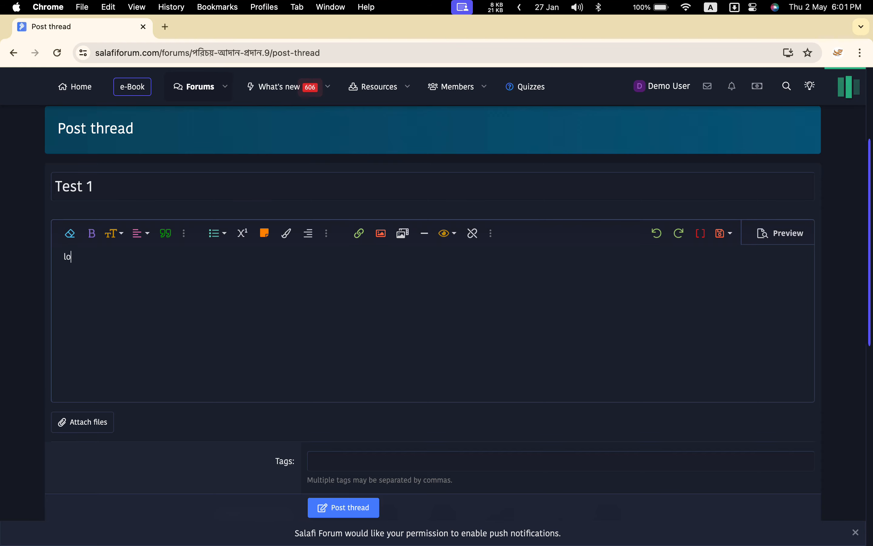
# Set the thread's schedule event date to 2024-05-03 at 10 hours and 10 minutes AM.
pyautogui.scroll(-5, 230, 281)
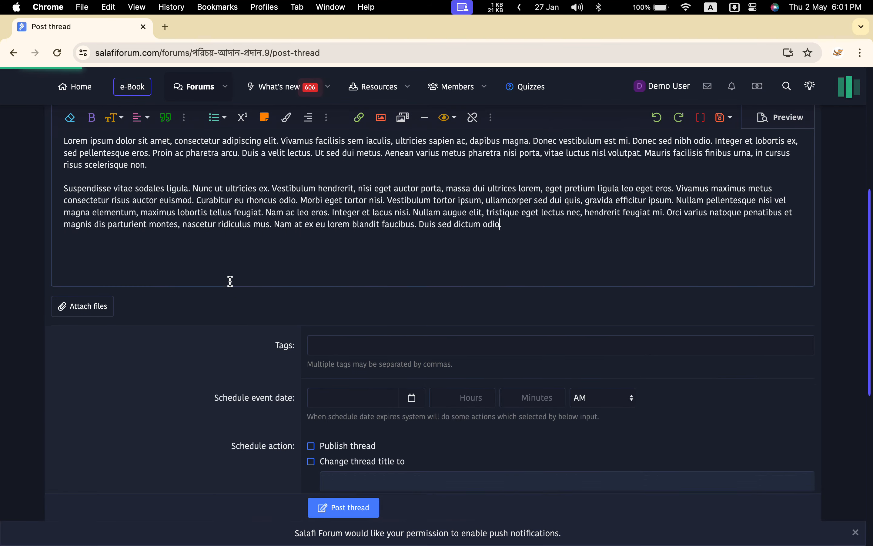
pyautogui.scroll(-2, 316, 286)
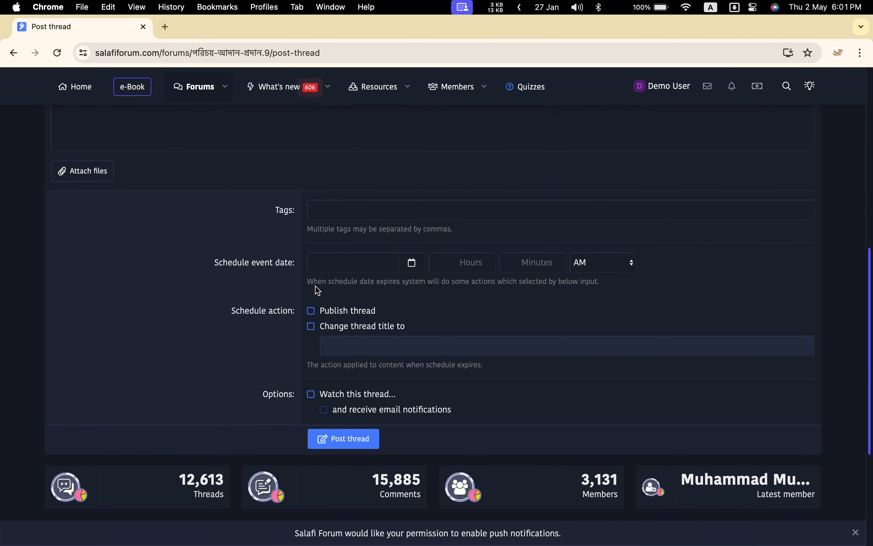
pyautogui.click(350, 268)
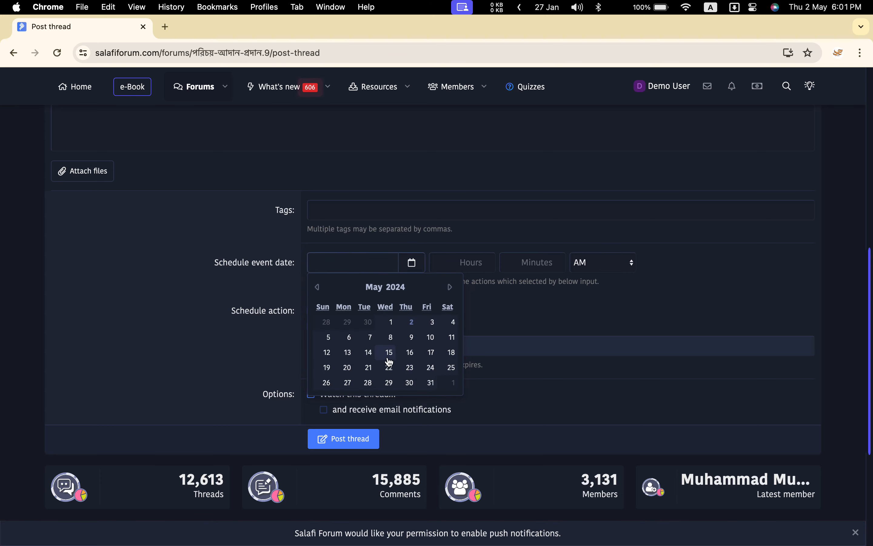
pyautogui.click(432, 322)
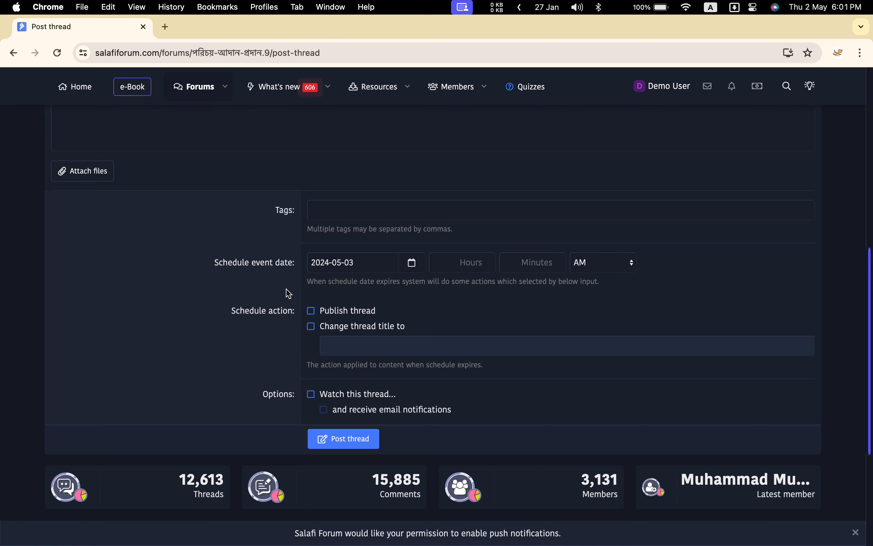
pyautogui.click(465, 259)
pyautogui.write('10')
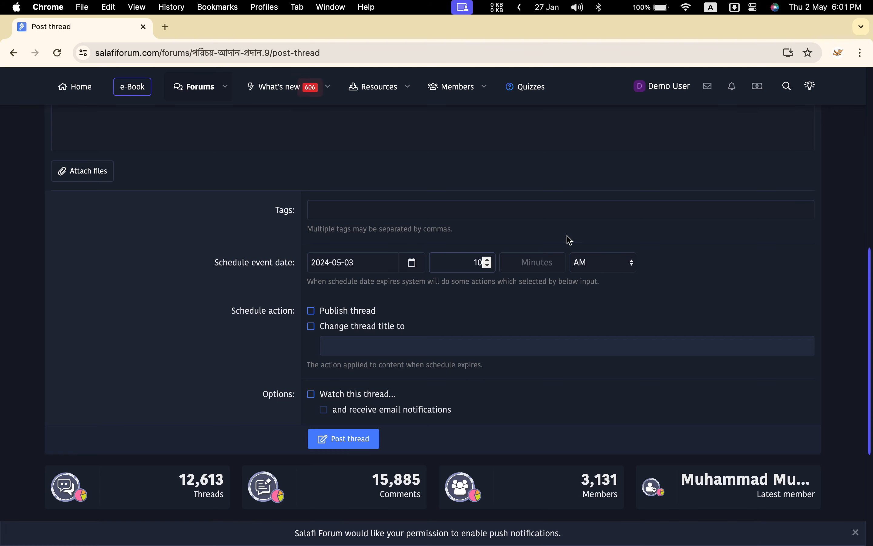
pyautogui.click(540, 262)
pyautogui.write('10')
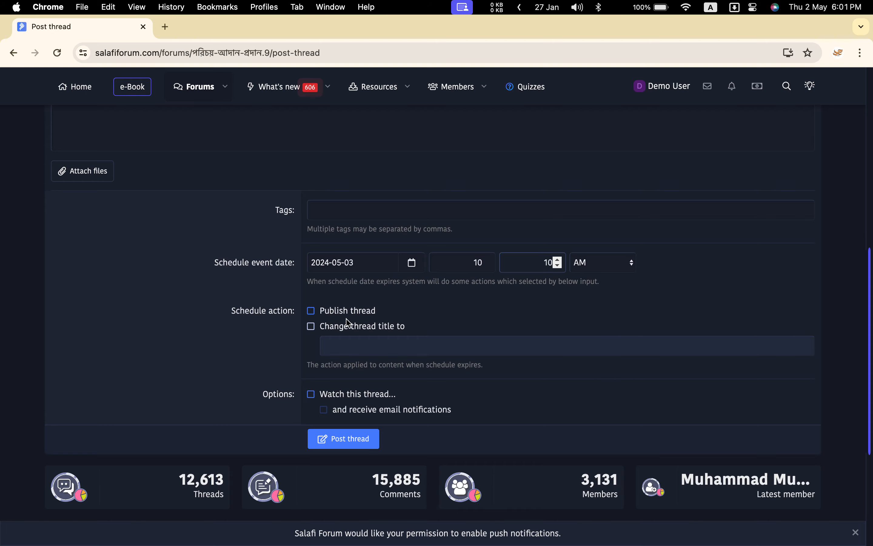
# Check the filled-in form and post the thread with no schedule action selected.
pyautogui.click(186, 278)
pyautogui.scroll(3, 288, 274)
pyautogui.scroll(-3, 285, 269)
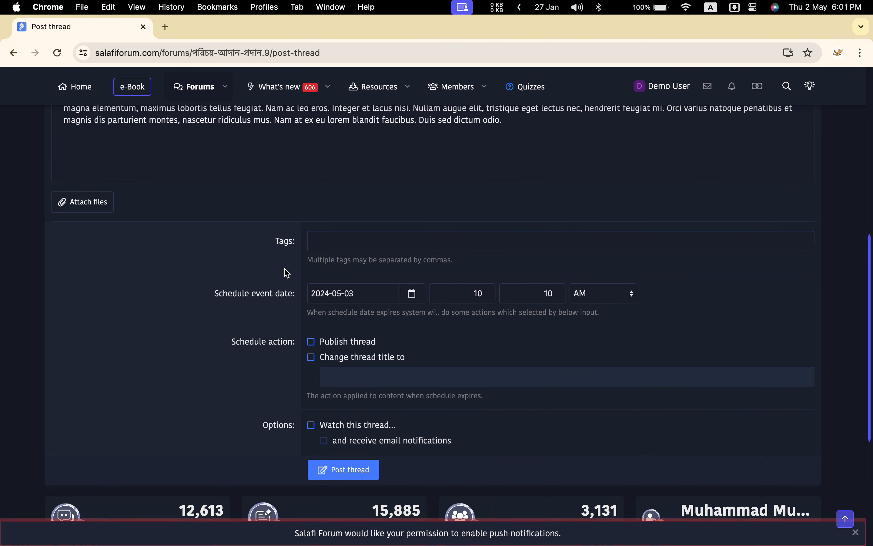
pyautogui.click(339, 473)
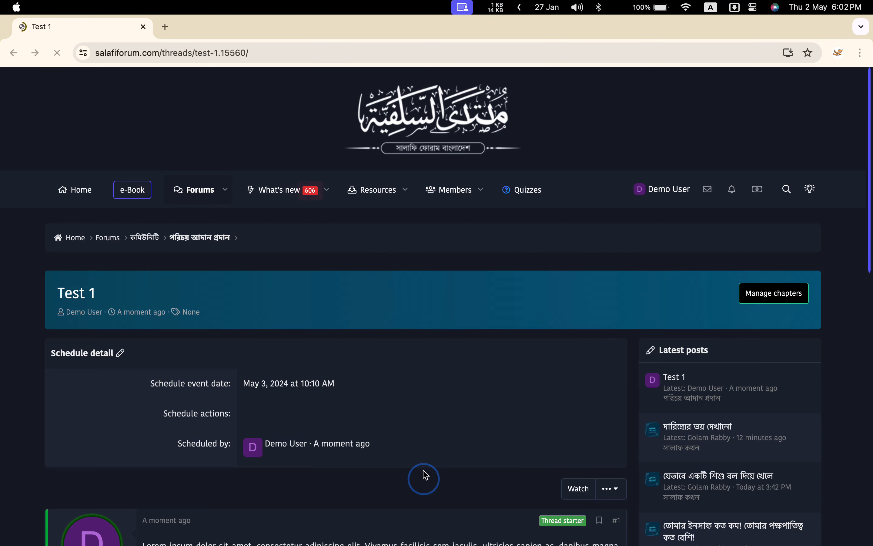
# Examine the posted thread's schedule detail, including its event date, time and schedule actions.
pyautogui.scroll(-3, 446, 360)
pyautogui.scroll(-2, 448, 360)
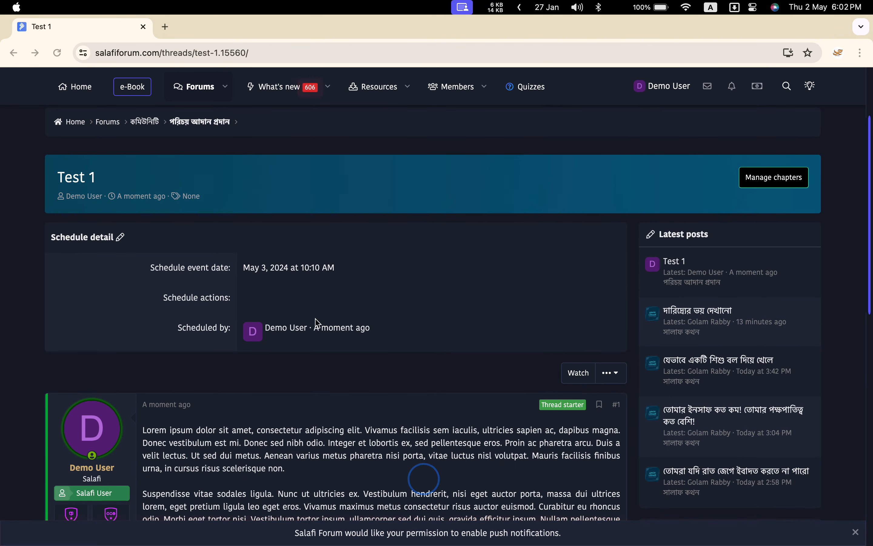
pyautogui.scroll(-3, 317, 326)
pyautogui.scroll(2, 316, 324)
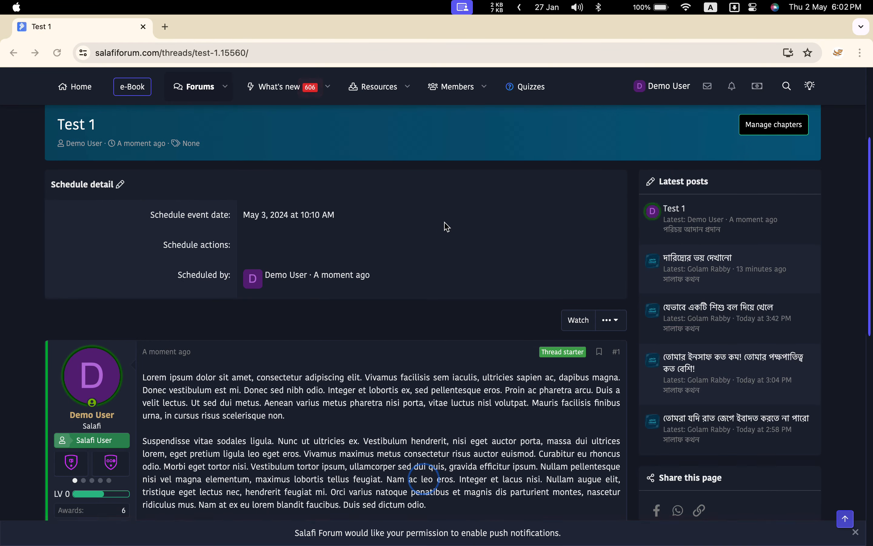
pyautogui.scroll(-2, 445, 226)
pyautogui.scroll(3, 445, 226)
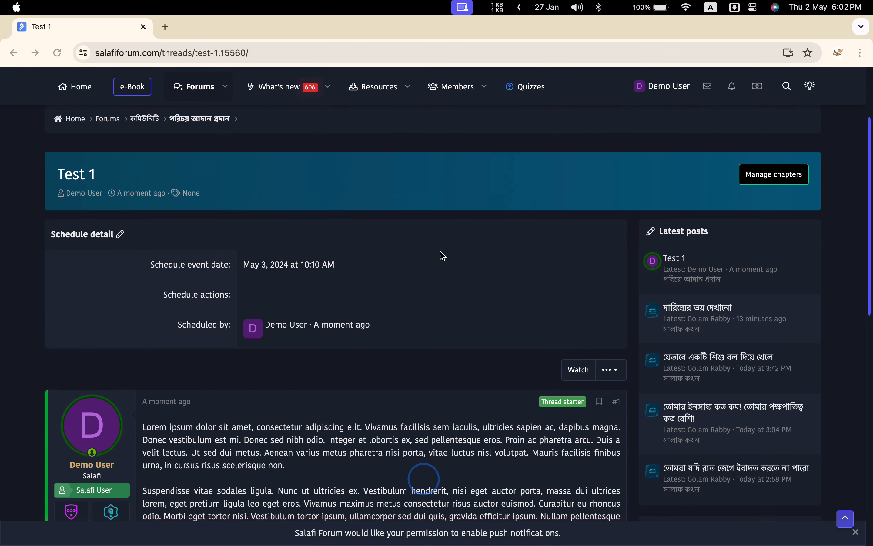
pyautogui.click(249, 269)
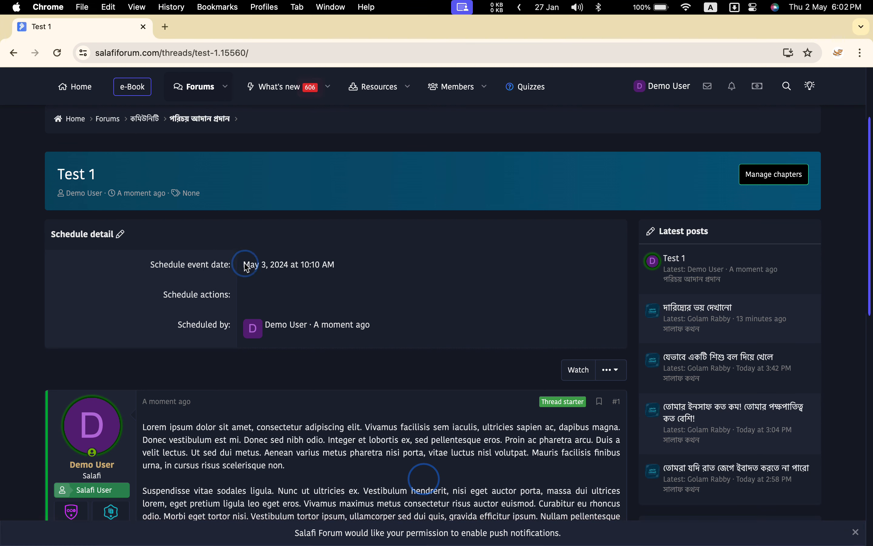
pyautogui.doubleClick(315, 265)
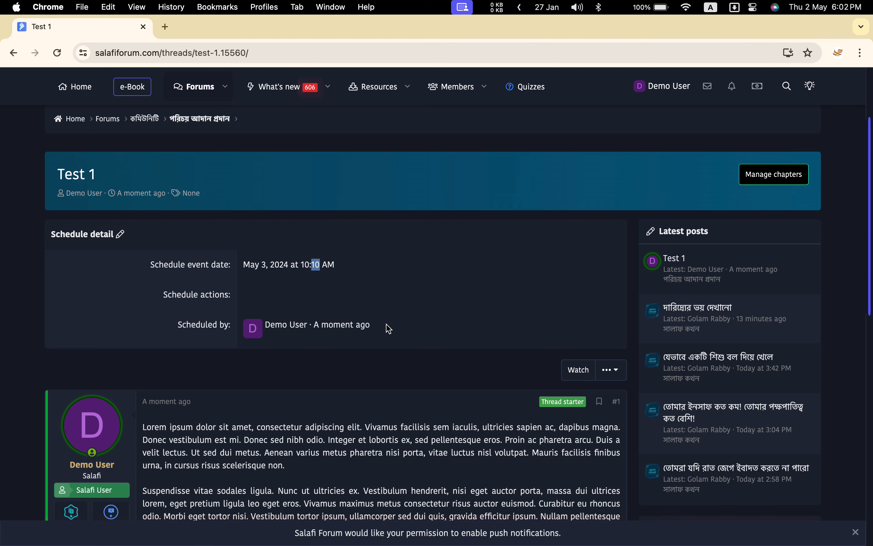
# Switch to the incognito window and reload the forum home page to check the thread list as a guest.
pyautogui.hotkey('ctrl', 'Right')
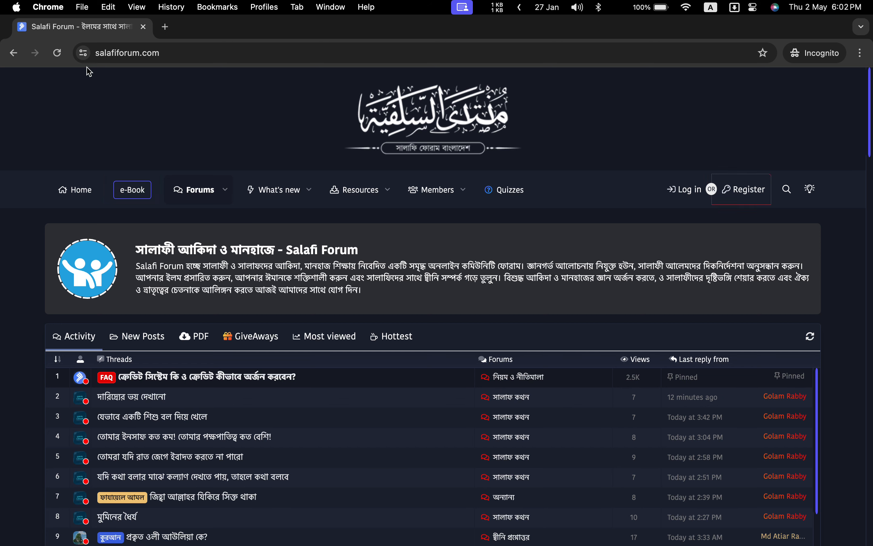
pyautogui.click(58, 53)
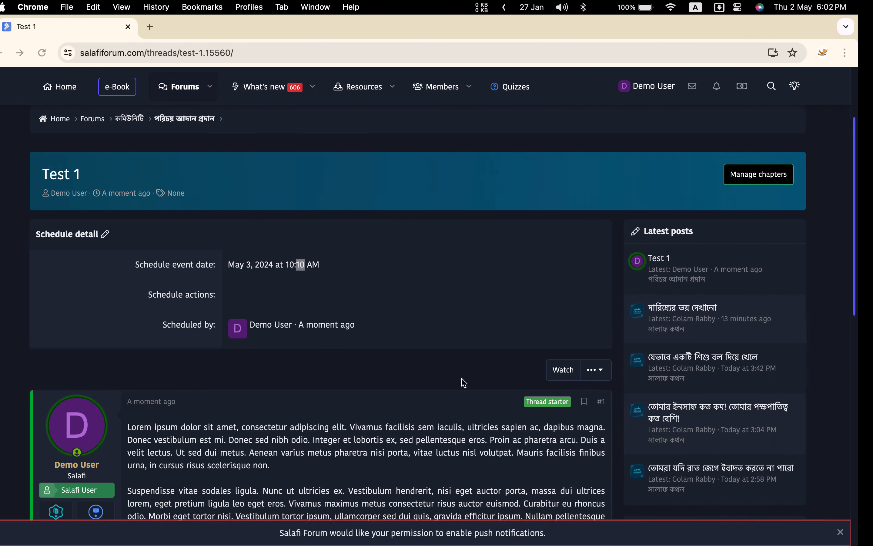
# Return to the logged-in window and look through the Test 1 thread's post, reply editor and schedule detail.
pyautogui.scroll(-4, 425, 348)
pyautogui.scroll(5, 425, 348)
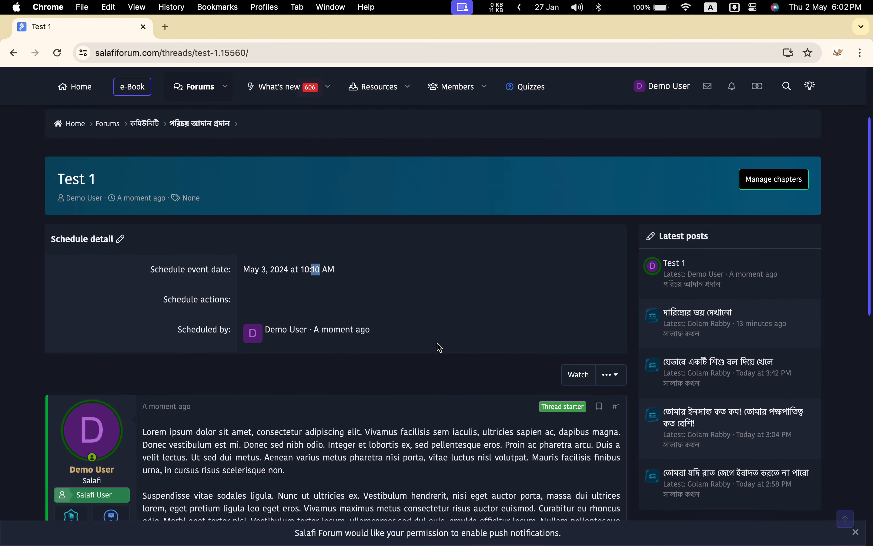
pyautogui.scroll(-10, 440, 347)
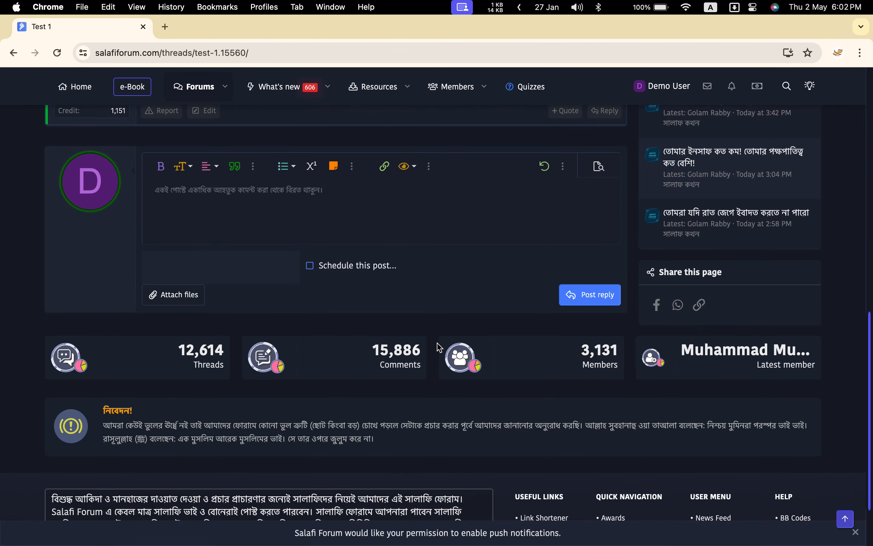
pyautogui.scroll(3, 440, 347)
pyautogui.click(384, 343)
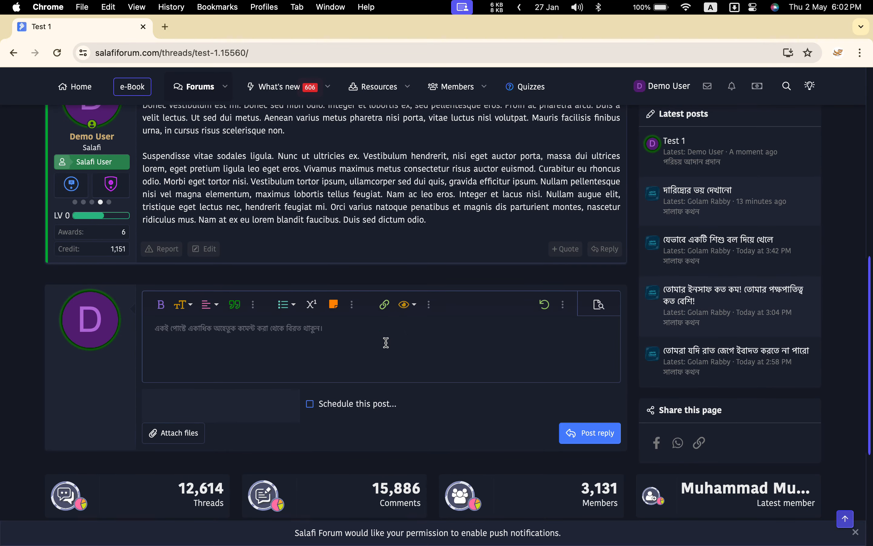
pyautogui.scroll(4, 384, 343)
pyautogui.scroll(4, 385, 345)
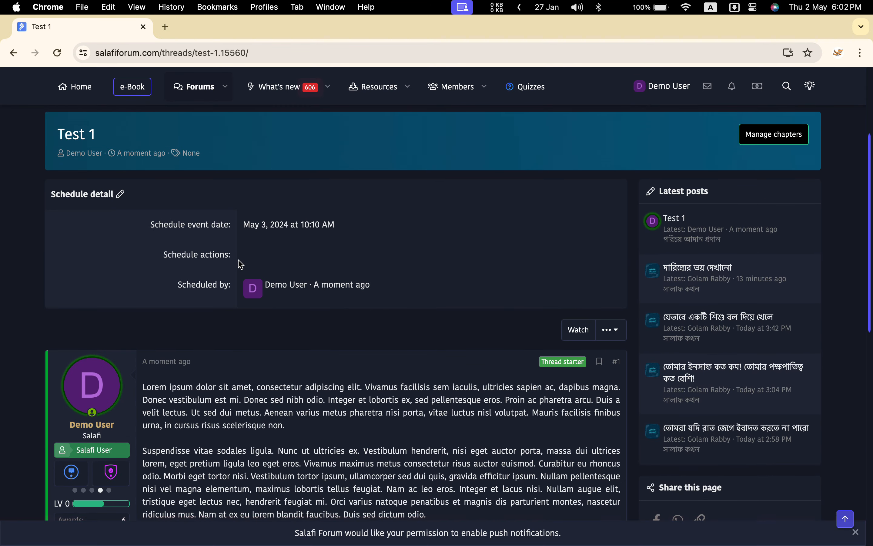
# Start a new thread in the পরিচয় আদান প্রদান forum and title it "test 2".
pyautogui.scroll(5, 361, 258)
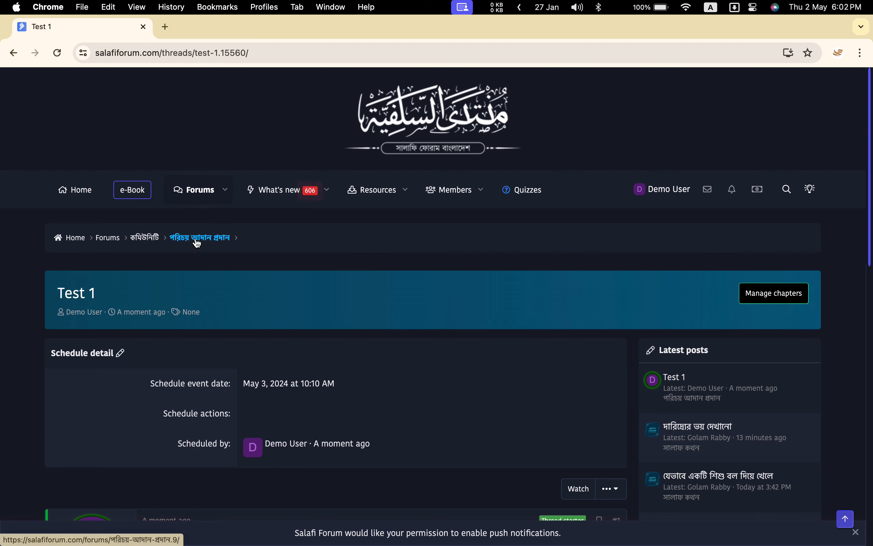
pyautogui.click(198, 241)
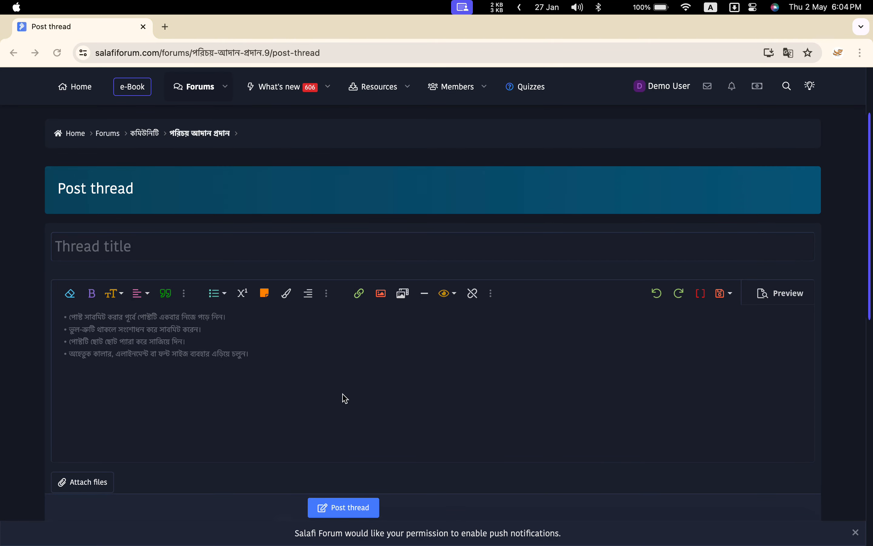
pyautogui.click(205, 239)
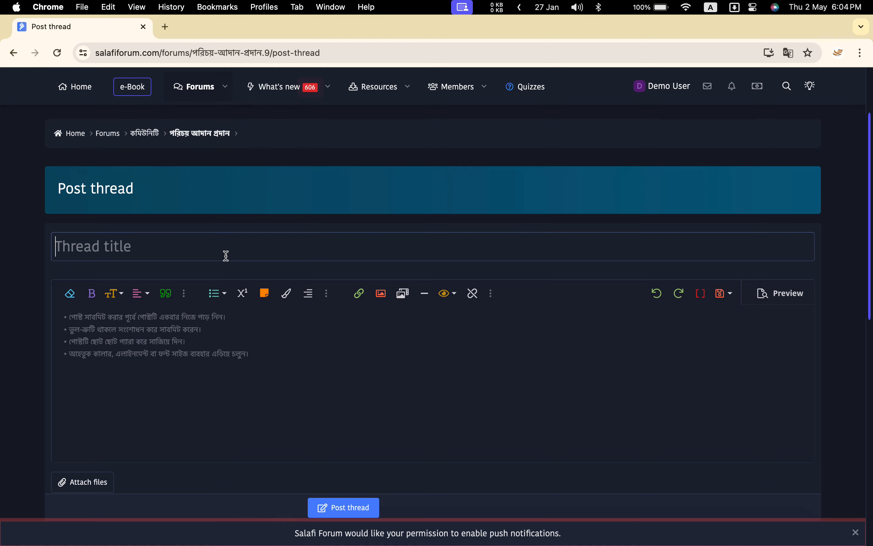
pyautogui.scroll(-3, 229, 258)
pyautogui.scroll(-3, 229, 258)
pyautogui.click(201, 158)
pyautogui.write('tes')
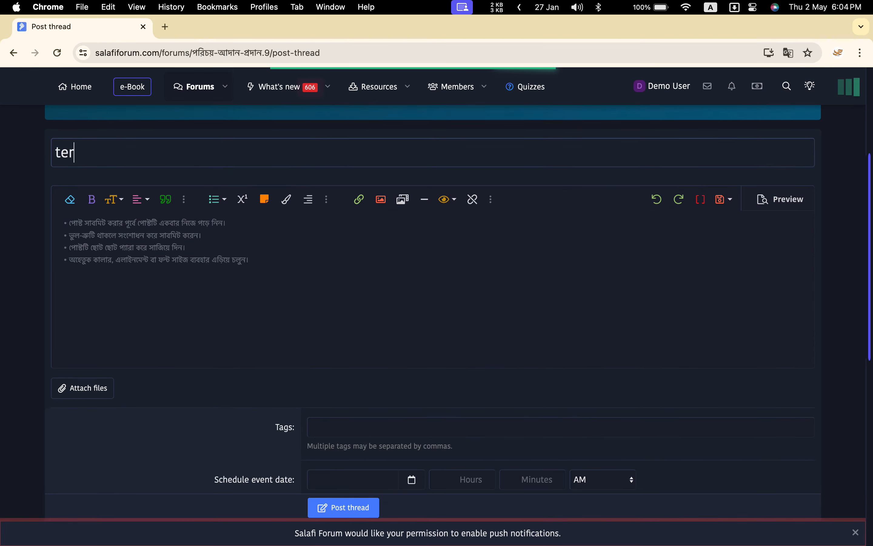
pyautogui.write('t 2')
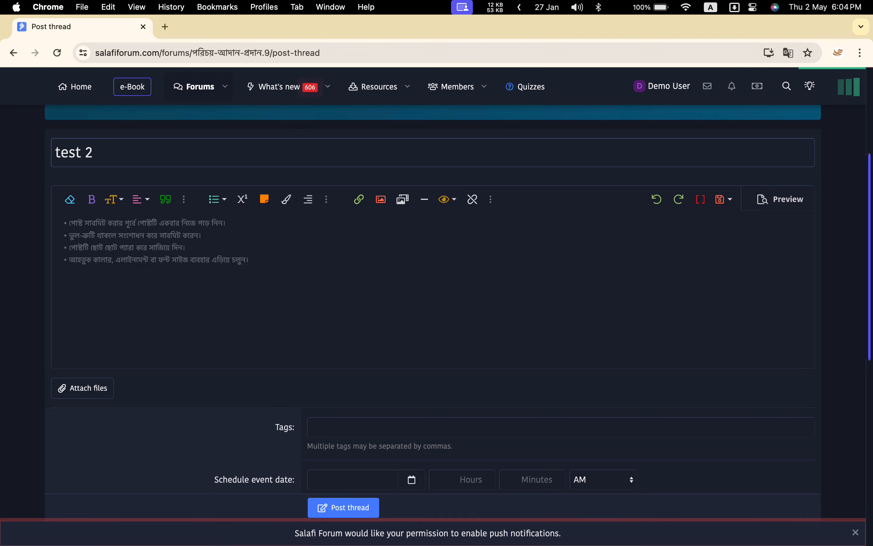
# Fill the thread's message body with the two-paragraph lorem ipsum placeholder text.
pyautogui.click(209, 274)
pyautogui.write('lorem')
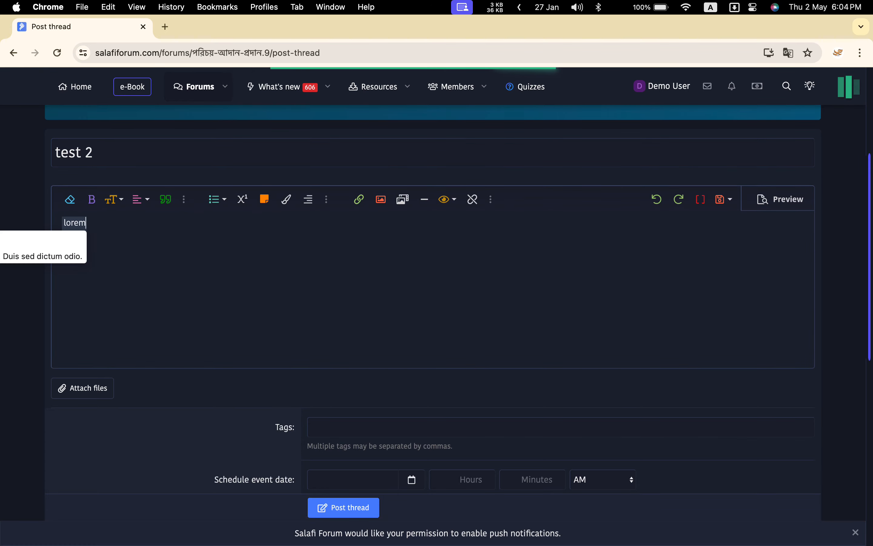
pyautogui.press('space')
# Set the schedule event date to 2024-05-02 at 6:07 PM.
pyautogui.scroll(-5, 322, 288)
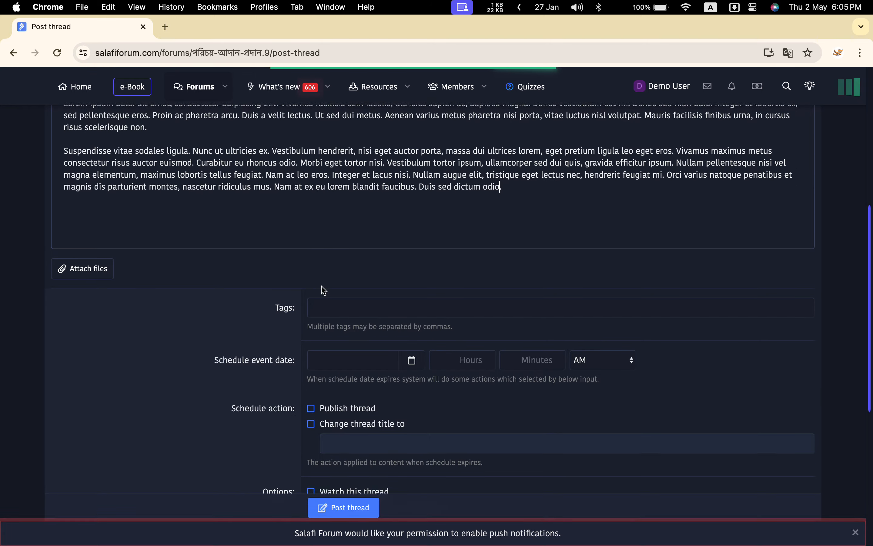
pyautogui.click(326, 335)
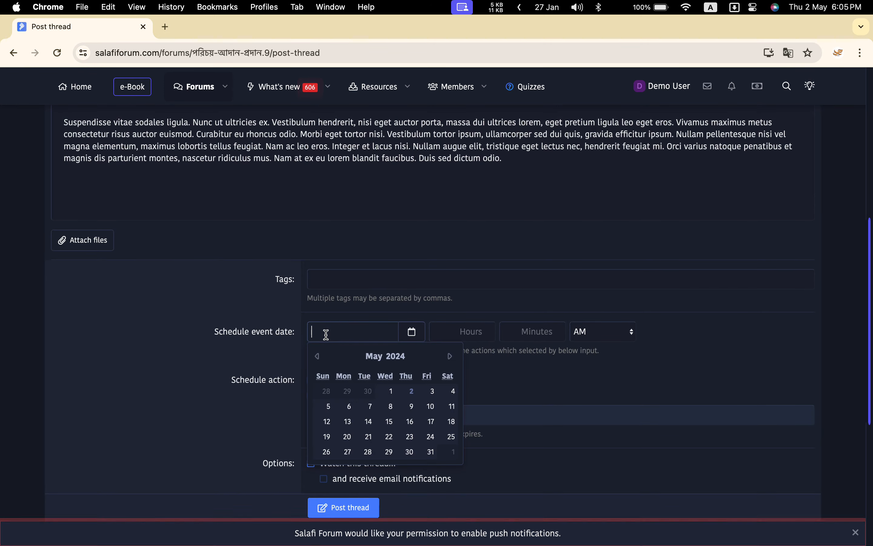
pyautogui.click(413, 392)
pyautogui.click(449, 332)
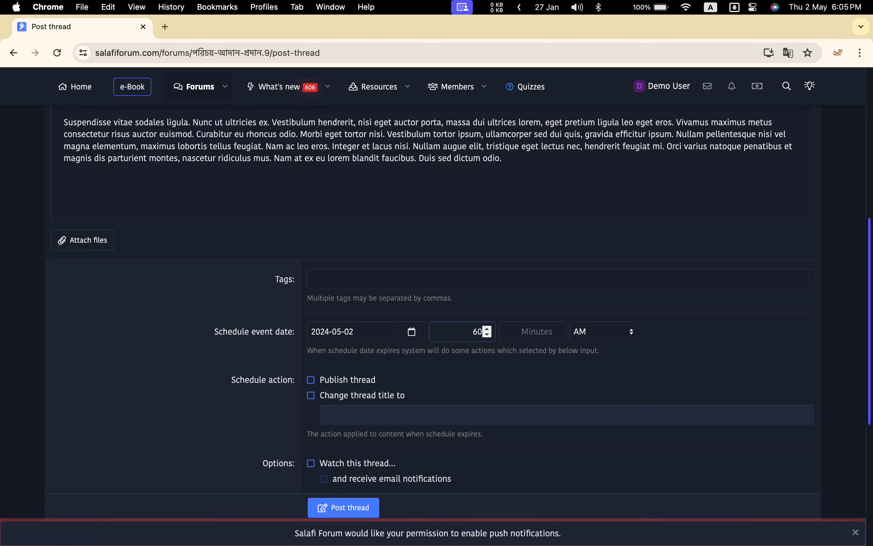
pyautogui.press('BackSpace')
pyautogui.click(550, 339)
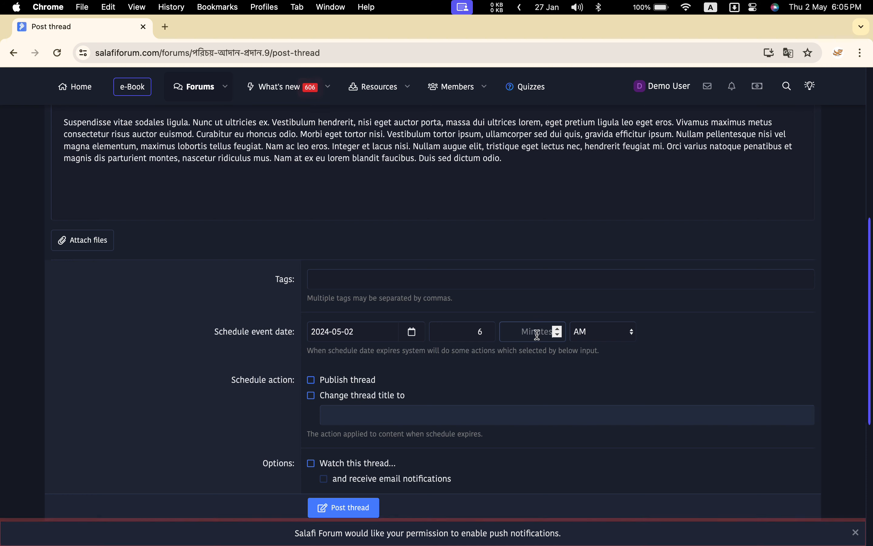
pyautogui.write('7')
pyautogui.click(601, 337)
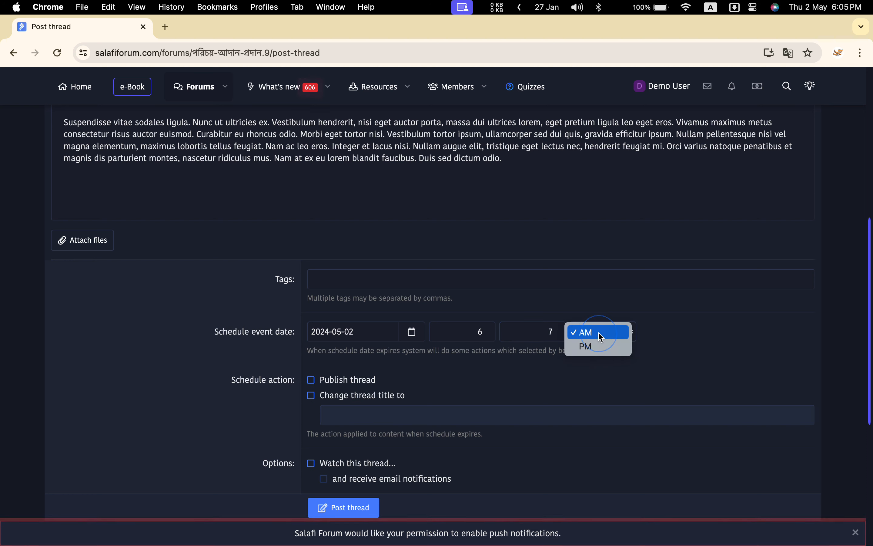
pyautogui.click(595, 347)
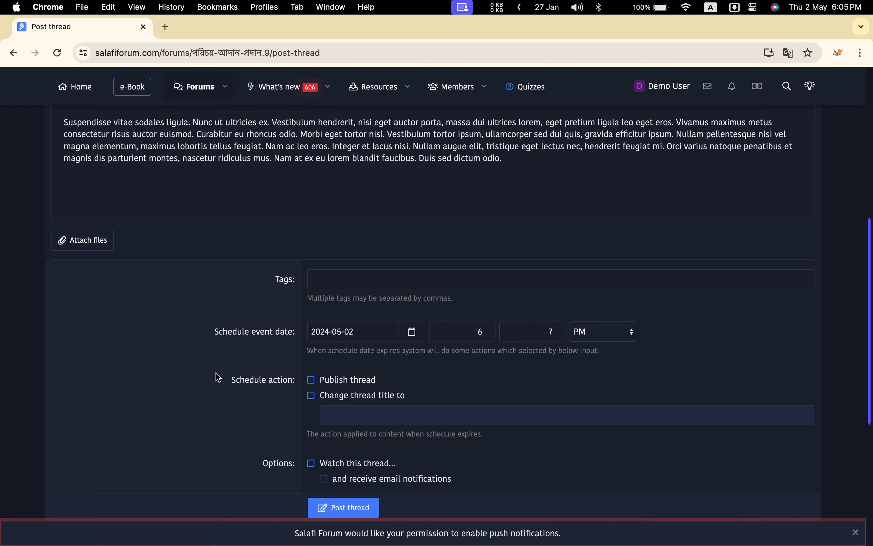
# Enable the Publish thread schedule action.
pyautogui.click(216, 361)
pyautogui.click(307, 379)
pyautogui.click(311, 379)
pyautogui.scroll(-2, 324, 415)
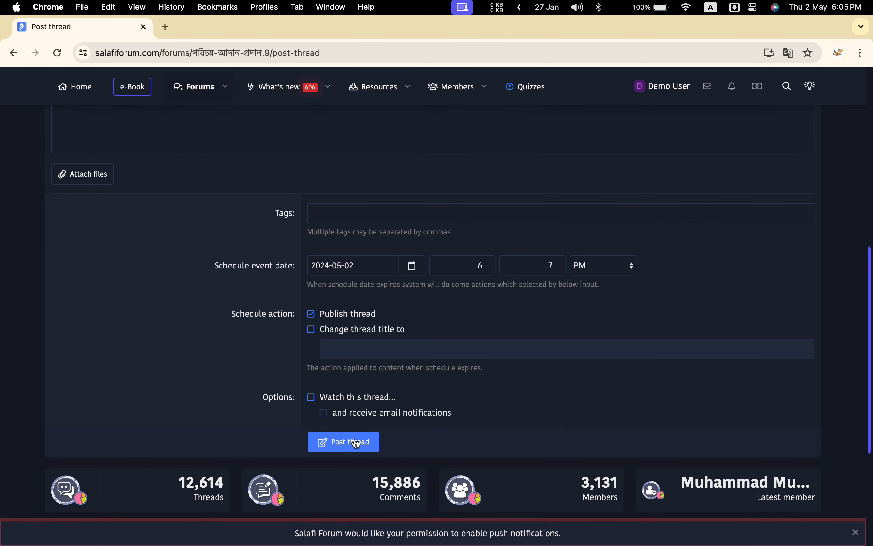
# Look at the guest view of the thread list in the incognito window and return to the post form.
pyautogui.hotkey('ctrl', 'Right')
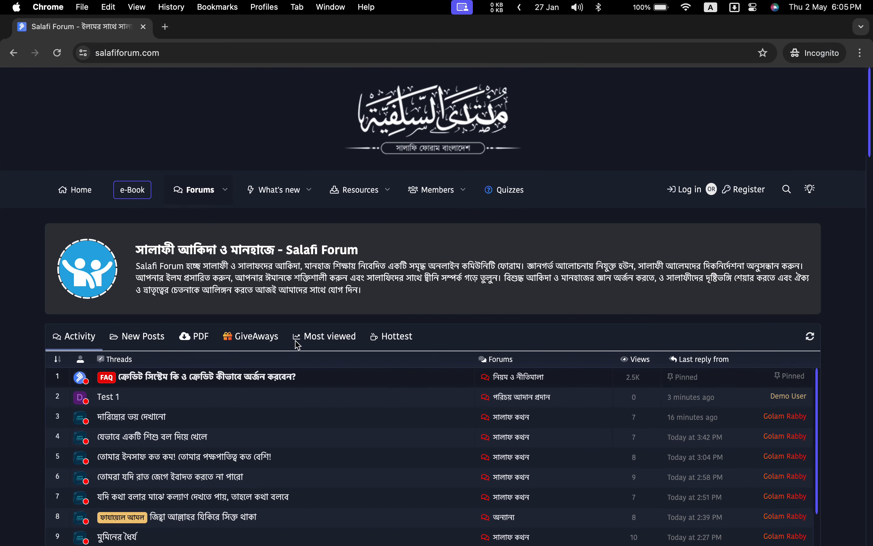
pyautogui.scroll(-2, 253, 349)
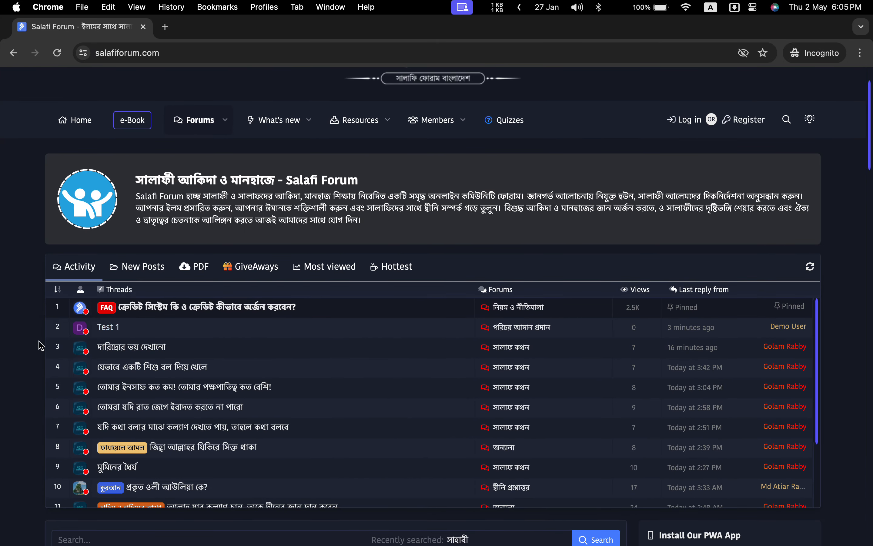
pyautogui.moveTo(104, 330)
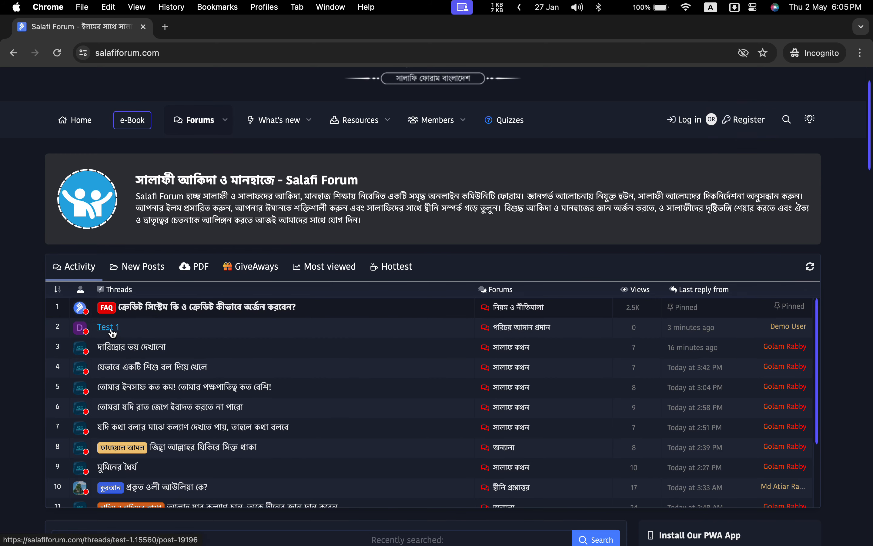
pyautogui.moveTo(113, 334)
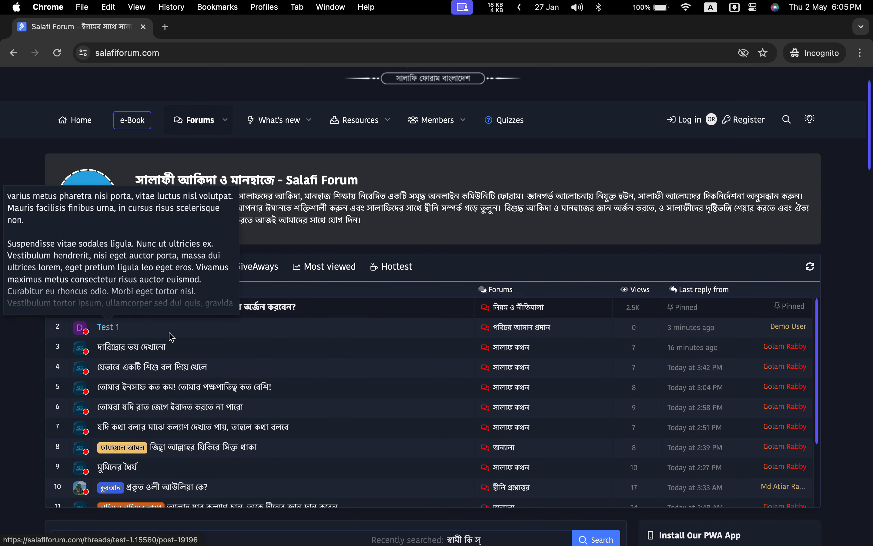
pyautogui.hotkey('ctrl', 'Left')
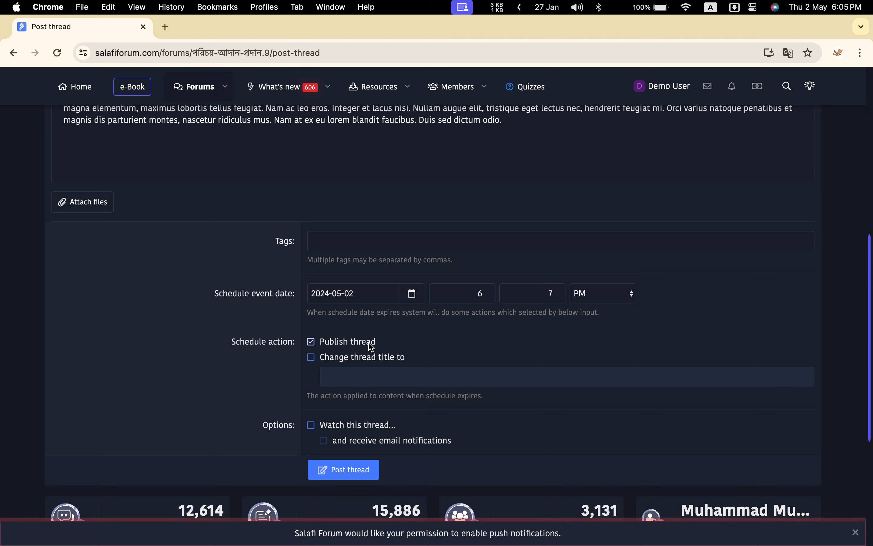
pyautogui.click(311, 358)
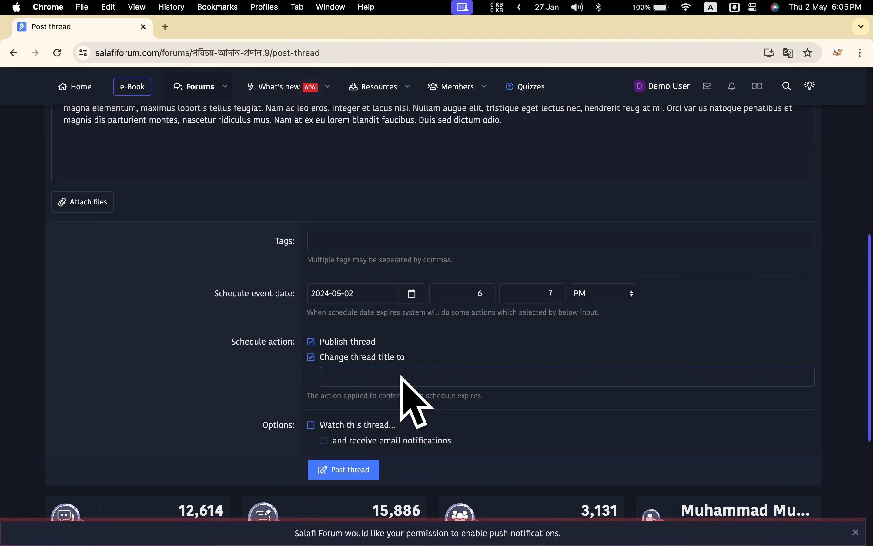
pyautogui.scroll(4, 342, 339)
pyautogui.scroll(7, 331, 339)
pyautogui.scroll(-12, 214, 267)
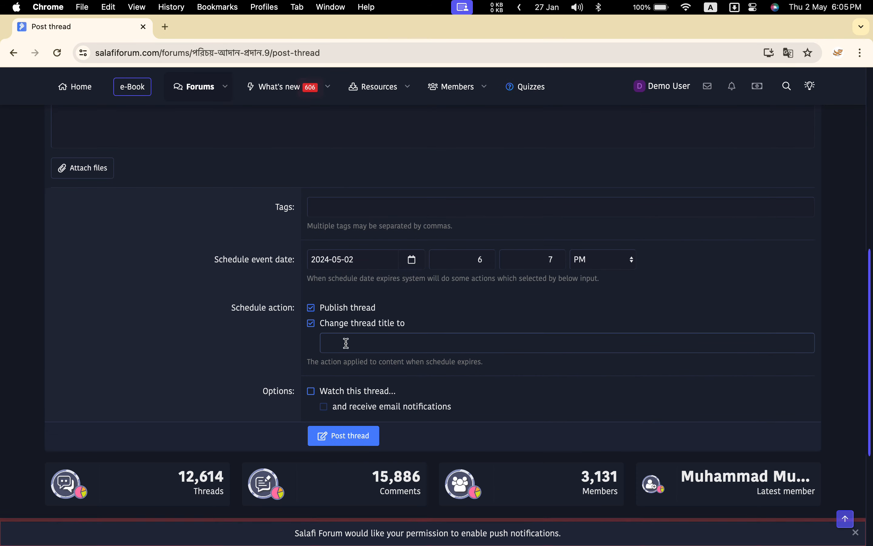
pyautogui.click(367, 330)
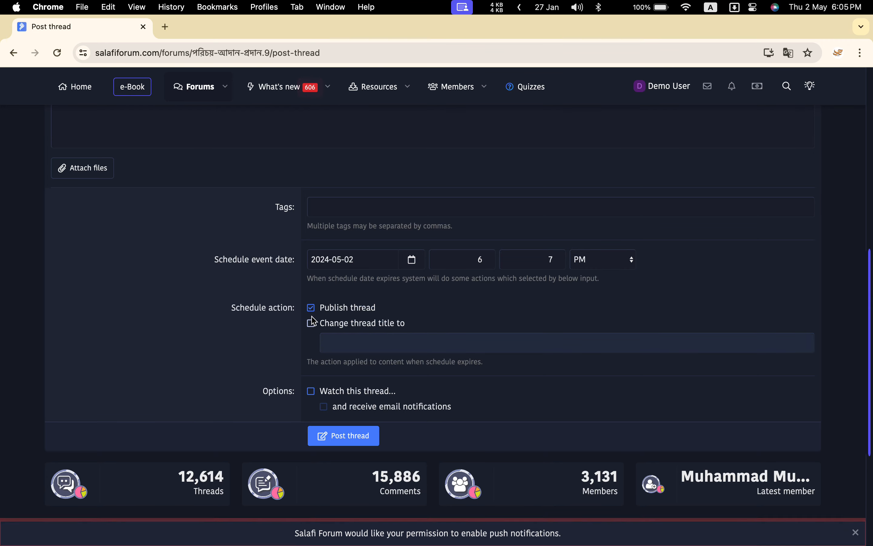
# Review the event date, time and message, and post the thread with only the Publish thread action selected.
pyautogui.click(350, 260)
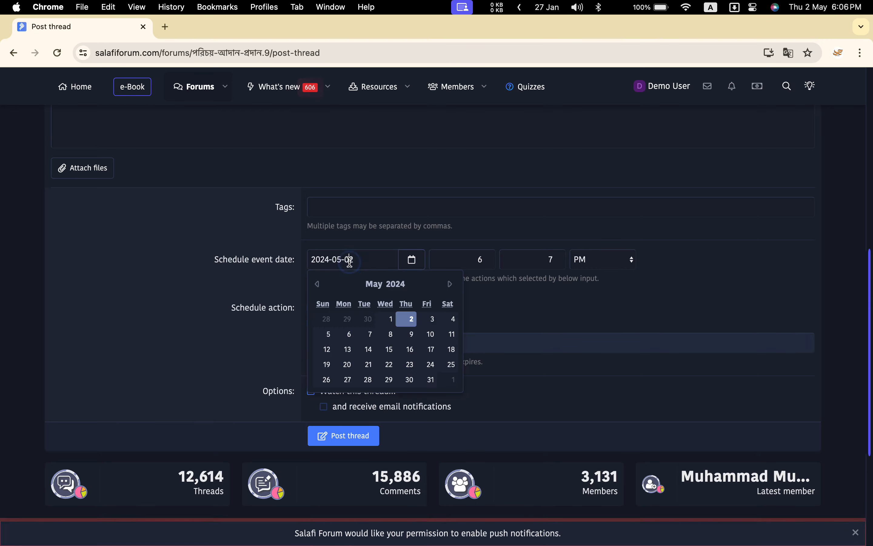
pyautogui.click(456, 258)
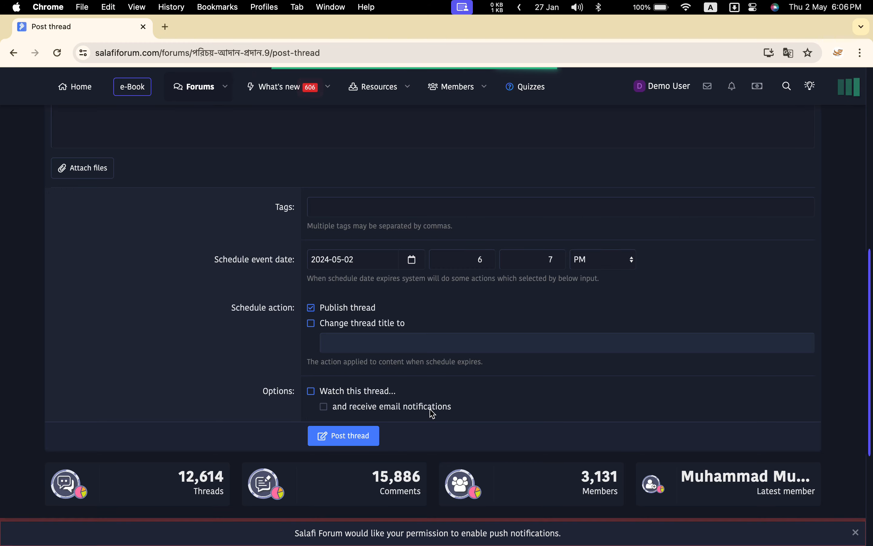
pyautogui.scroll(5, 430, 401)
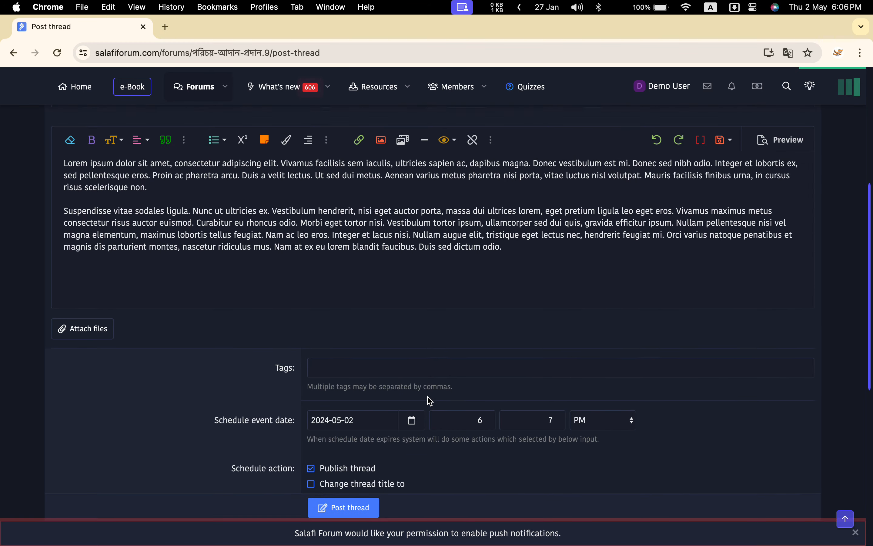
pyautogui.scroll(5, 430, 401)
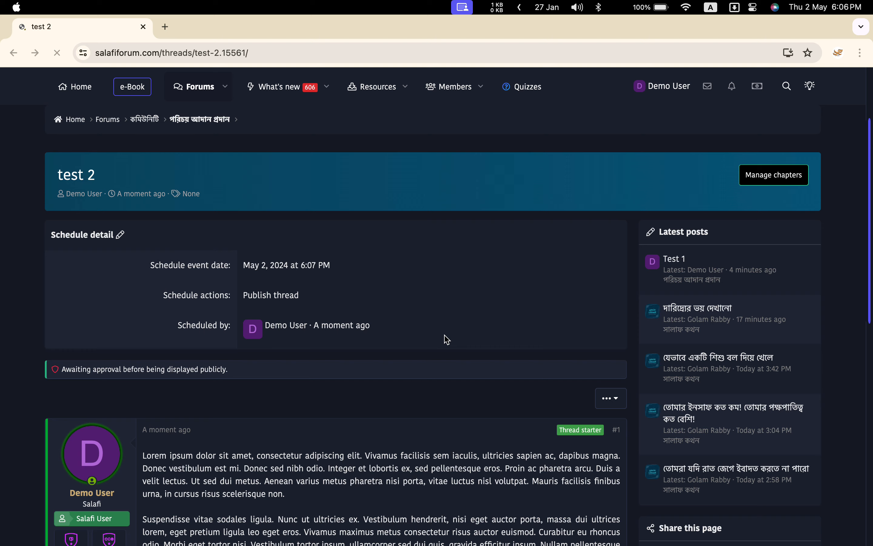
# Examine the posted test 2 thread's schedule detail, event time and approval notice.
pyautogui.scroll(-5, 447, 340)
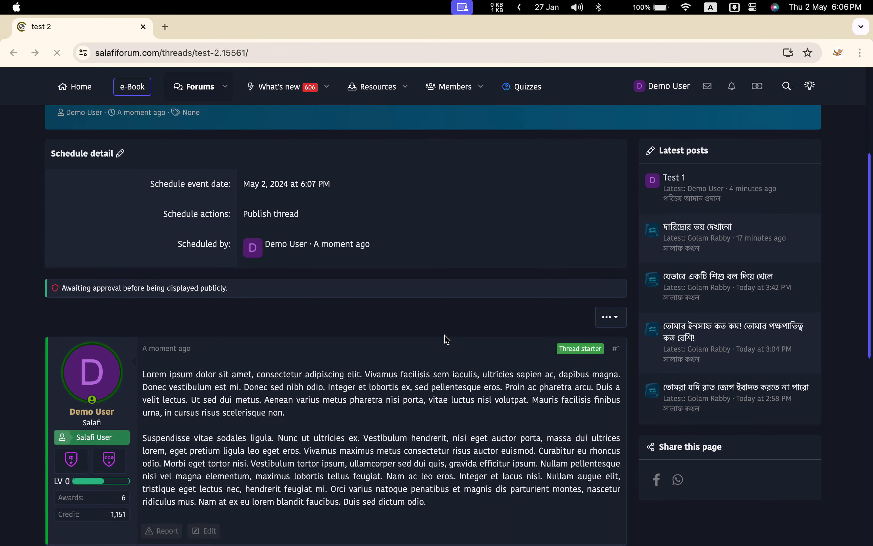
pyautogui.scroll(5, 447, 339)
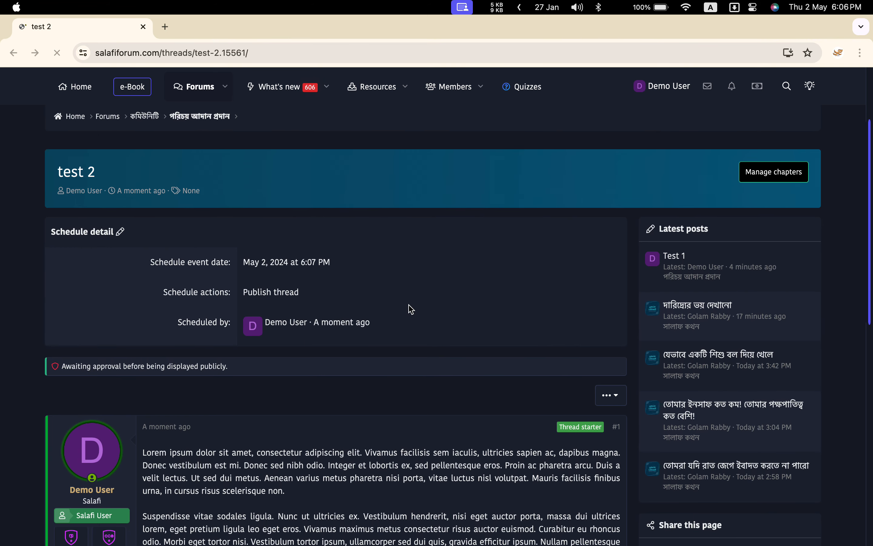
pyautogui.click(64, 369)
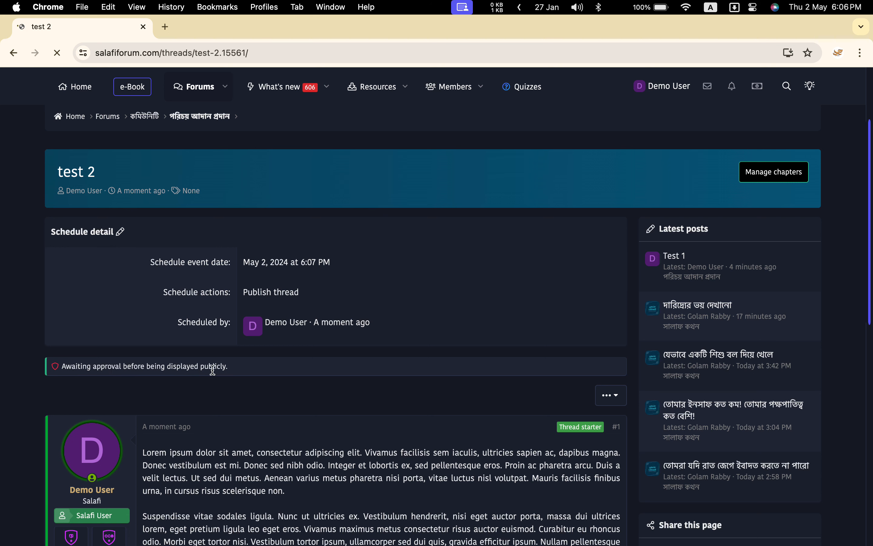
pyautogui.moveTo(245, 371); pyautogui.dragTo(63, 369)
pyautogui.click(371, 358)
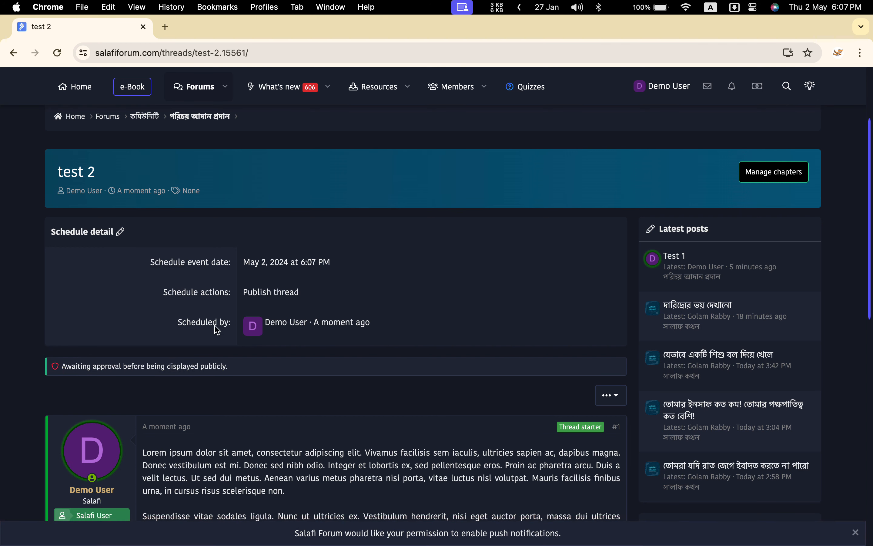
pyautogui.moveTo(304, 261); pyautogui.dragTo(331, 261)
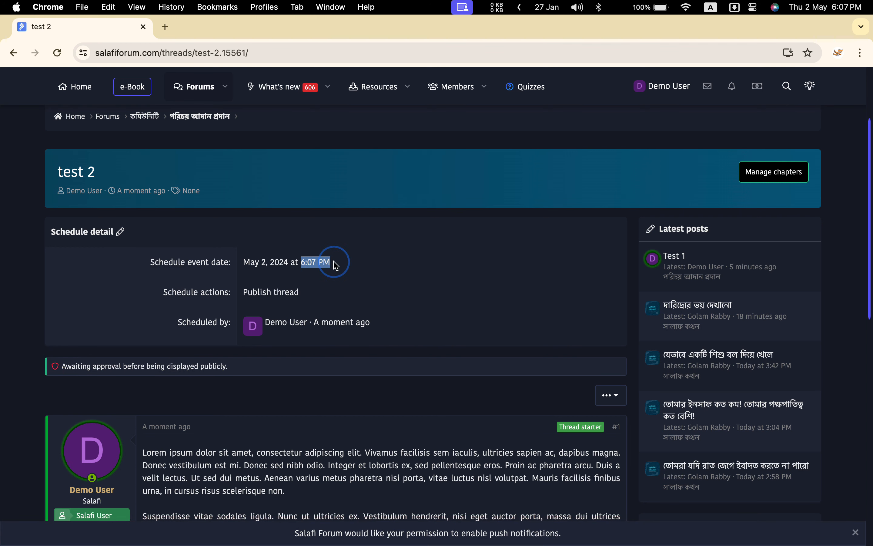
pyautogui.click(377, 269)
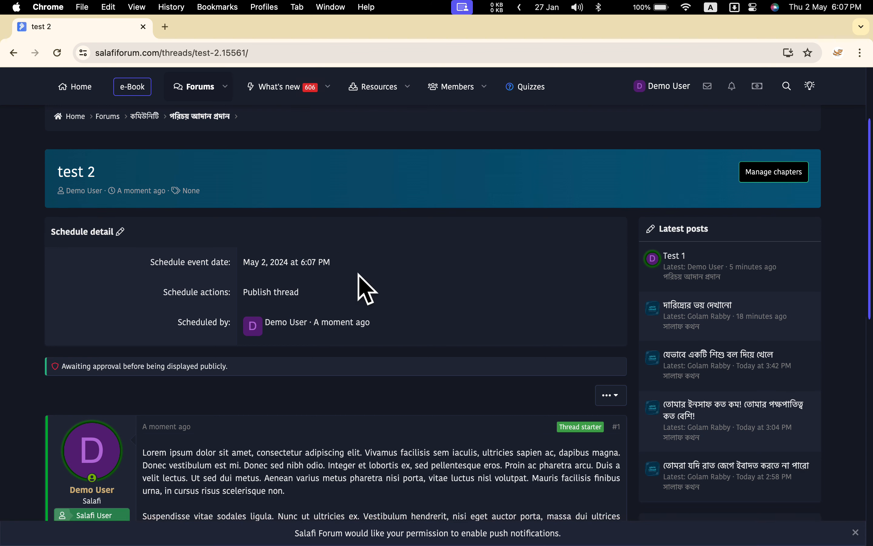
pyautogui.scroll(-2, 359, 278)
pyautogui.scroll(2, 359, 279)
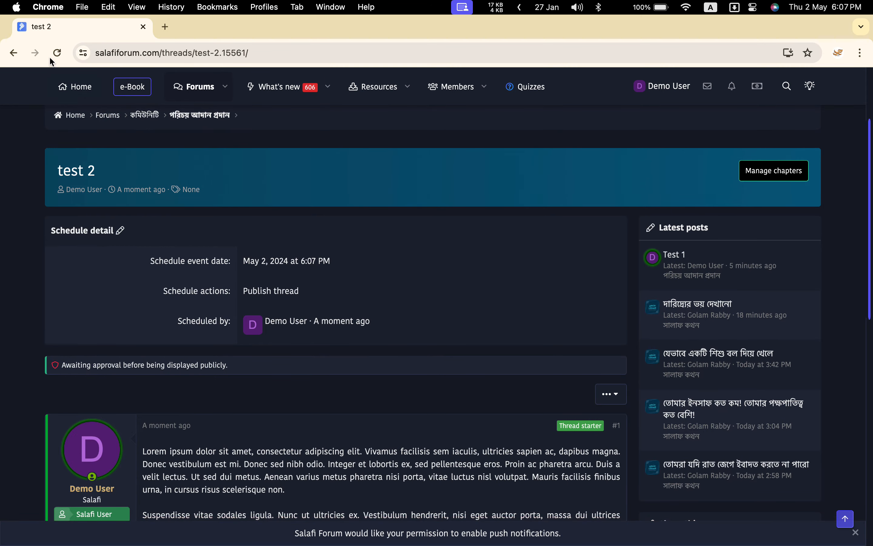
# Switch to the incognito window and refresh the Activity thread list to check for the test 2 thread as a guest.
pyautogui.hotkey('ctrl', 'Right')
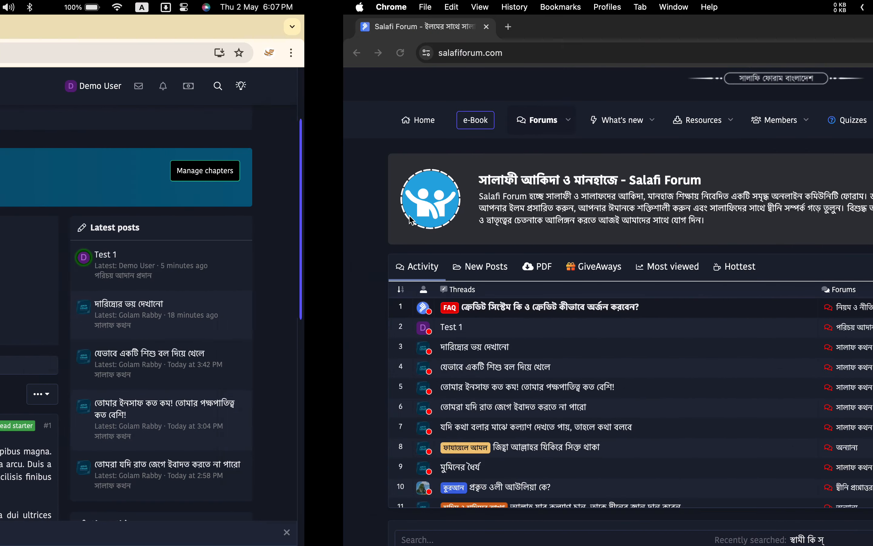
pyautogui.click(811, 267)
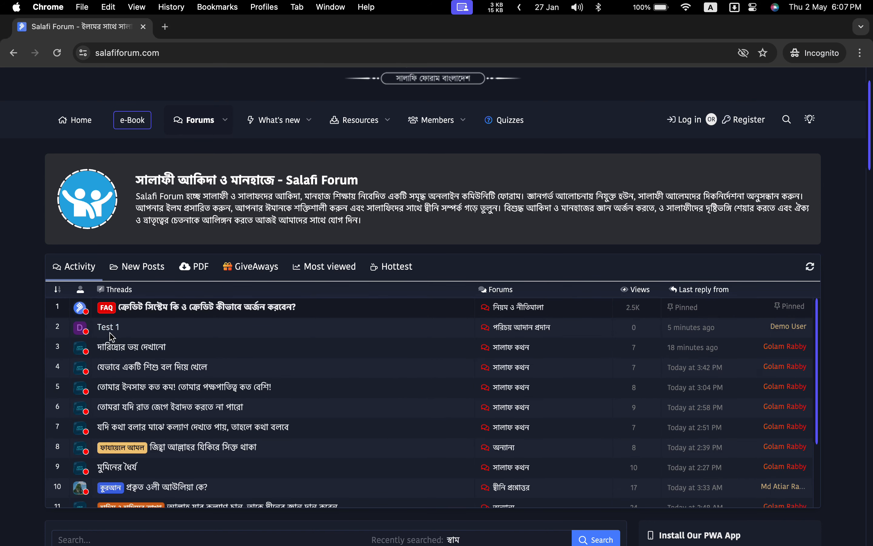
pyautogui.scroll(-1, 105, 335)
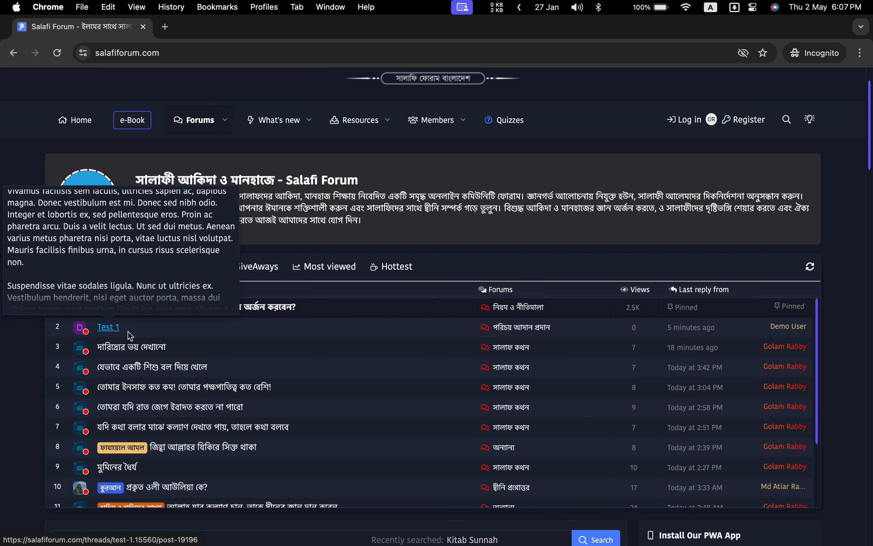
# Return to the logged-in window, reload the test 2 thread and check its schedule detail and approval status.
pyautogui.hotkey('ctrl', 'Left')
pyautogui.click(406, 290)
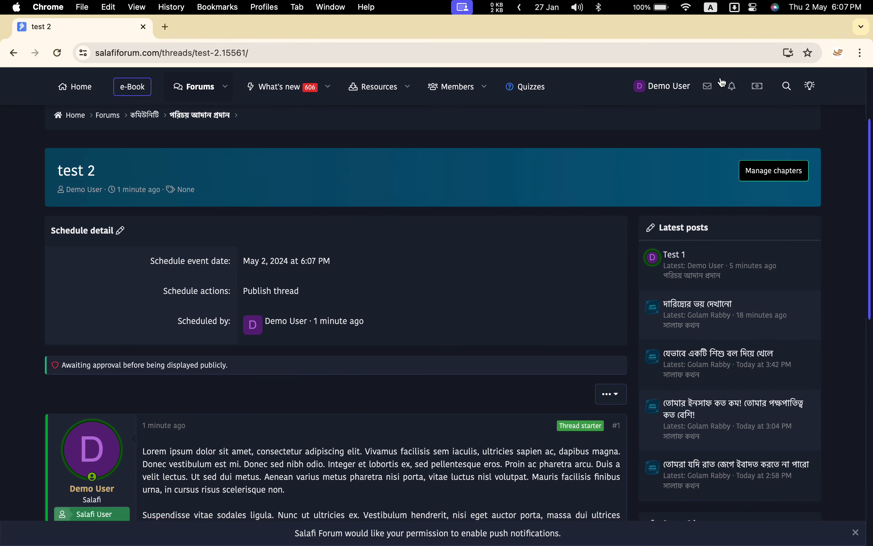
pyautogui.click(56, 55)
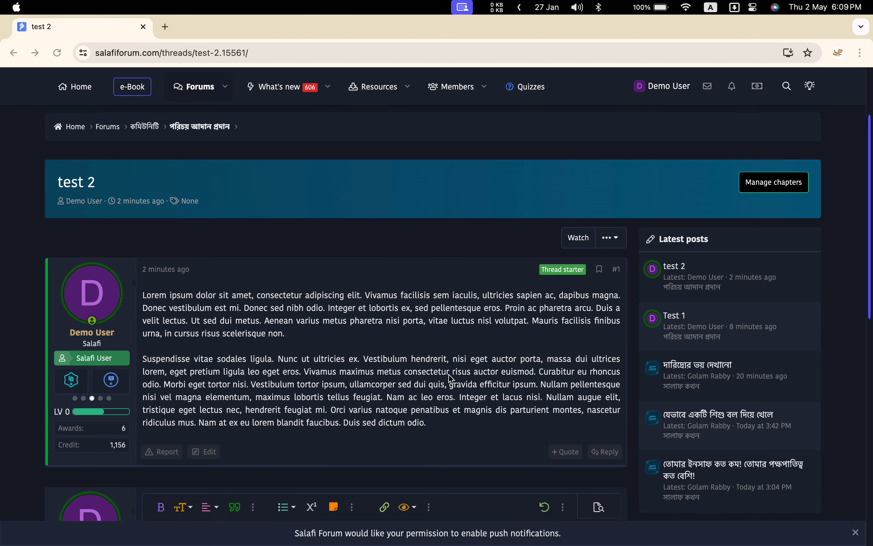
pyautogui.scroll(1, 444, 361)
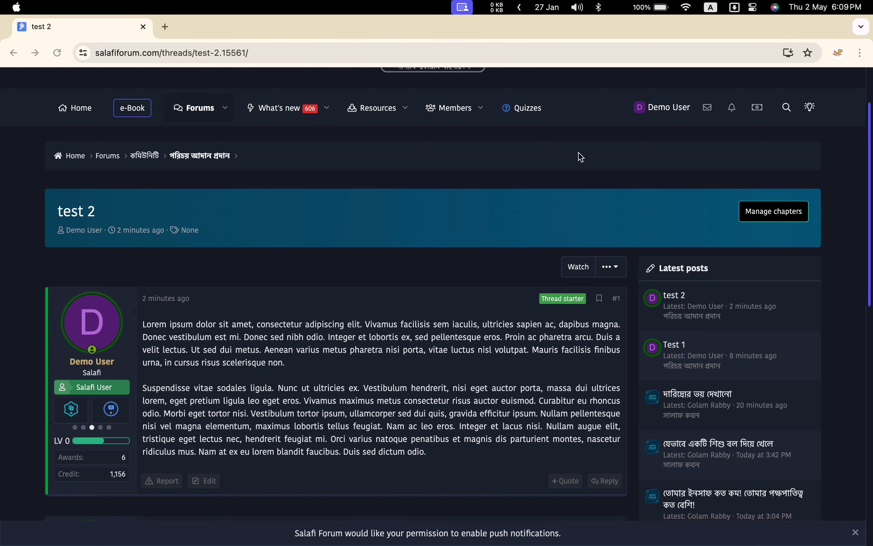
pyautogui.scroll(1, 588, 157)
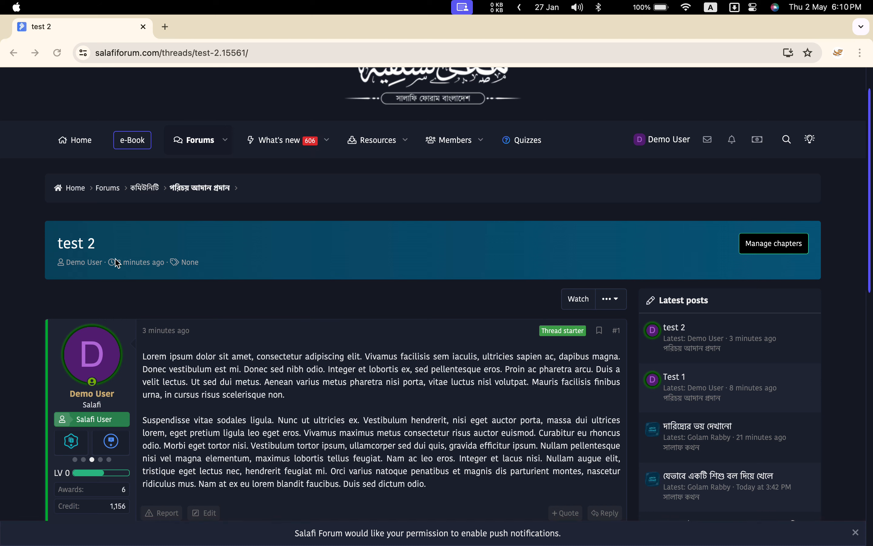
pyautogui.click(301, 302)
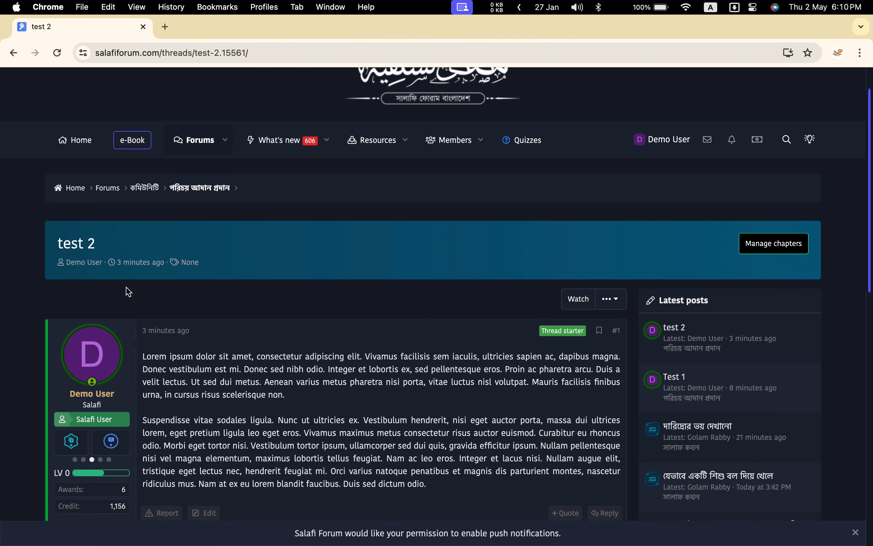
pyautogui.scroll(-2, 350, 303)
pyautogui.scroll(2, 351, 302)
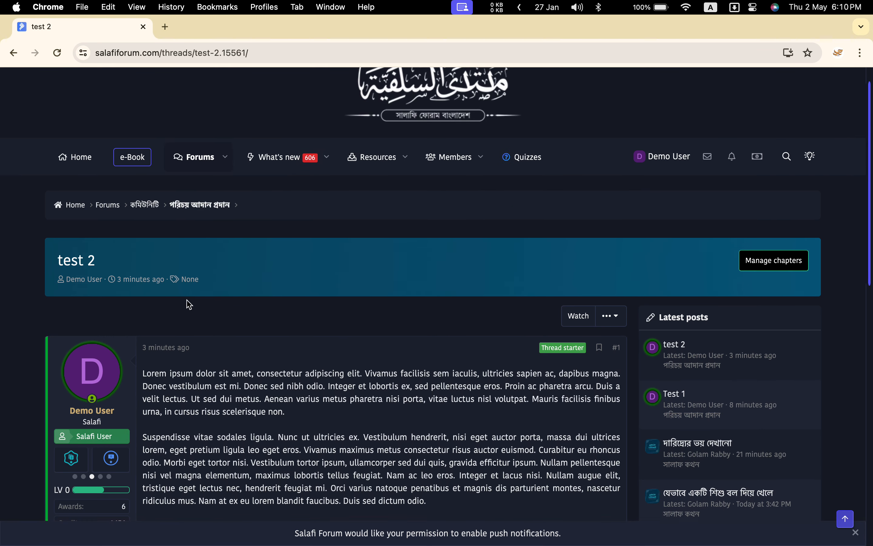
# Switch to the incognito window and examine the published test 2 thread as a guest.
pyautogui.hotkey('ctrl', 'Right')
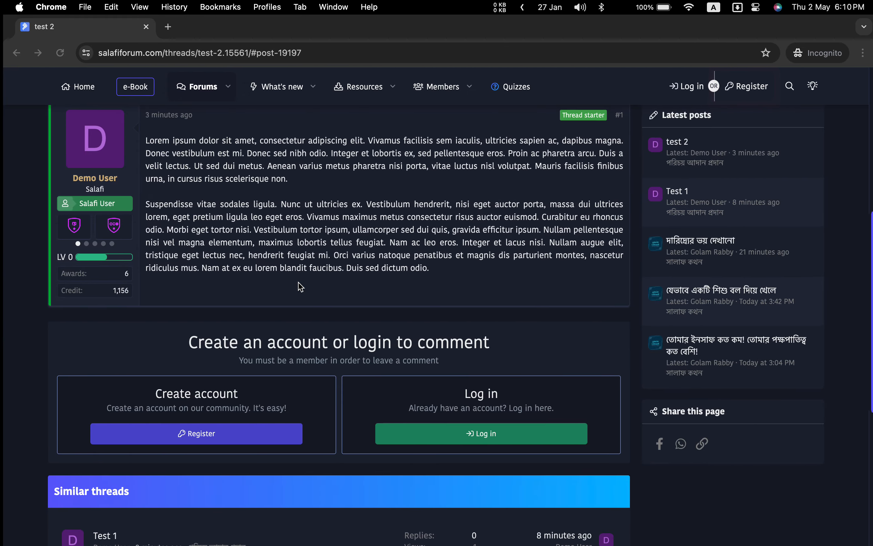
pyautogui.scroll(5, 303, 286)
pyautogui.scroll(2, 302, 285)
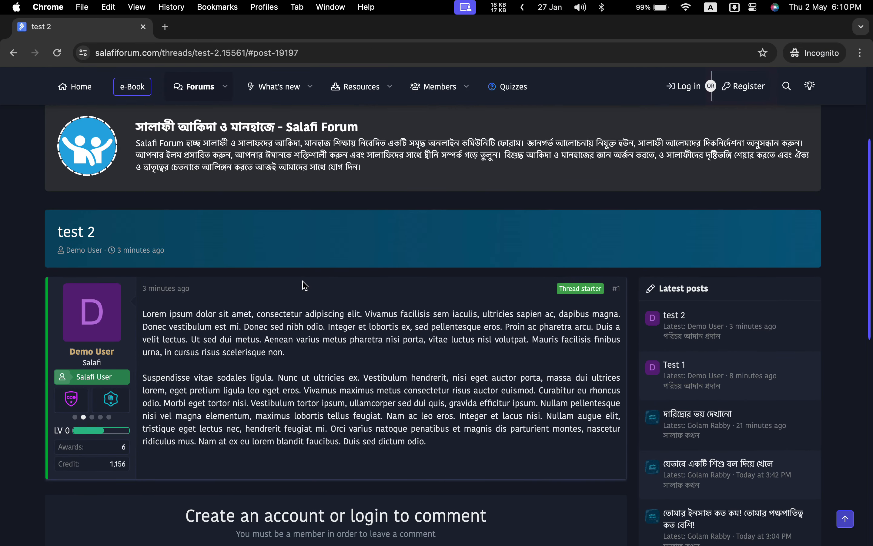
# Open the Test 1 thread as a guest and examine its Schedule detail block.
pyautogui.click(676, 365)
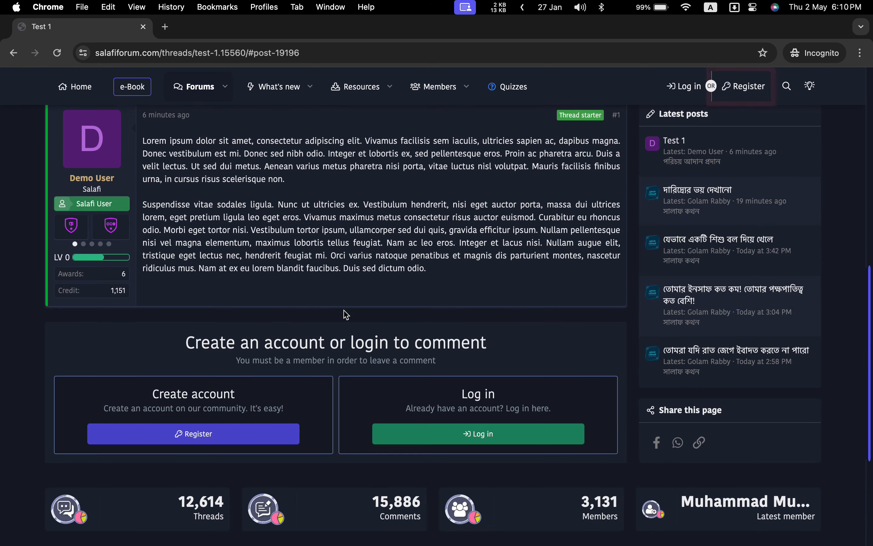
pyautogui.scroll(8, 306, 316)
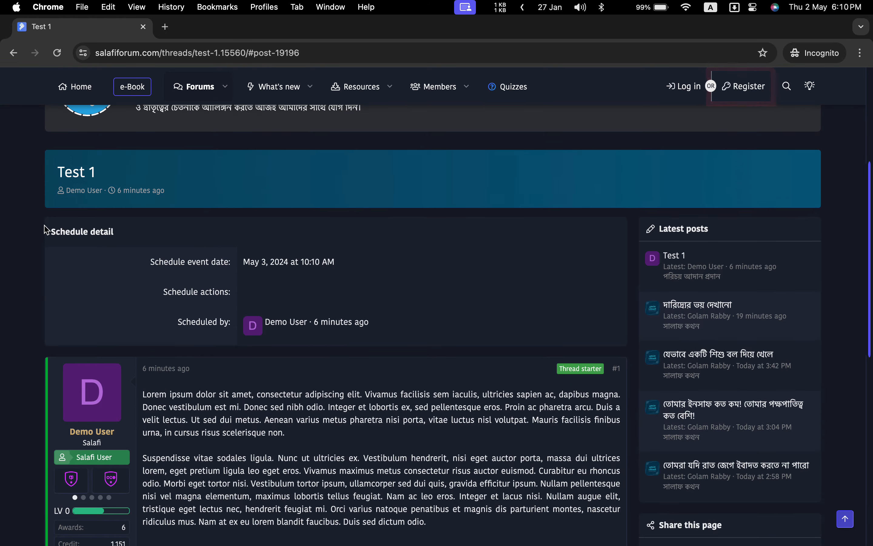
pyautogui.moveTo(47, 230); pyautogui.dragTo(460, 338)
pyautogui.click(467, 323)
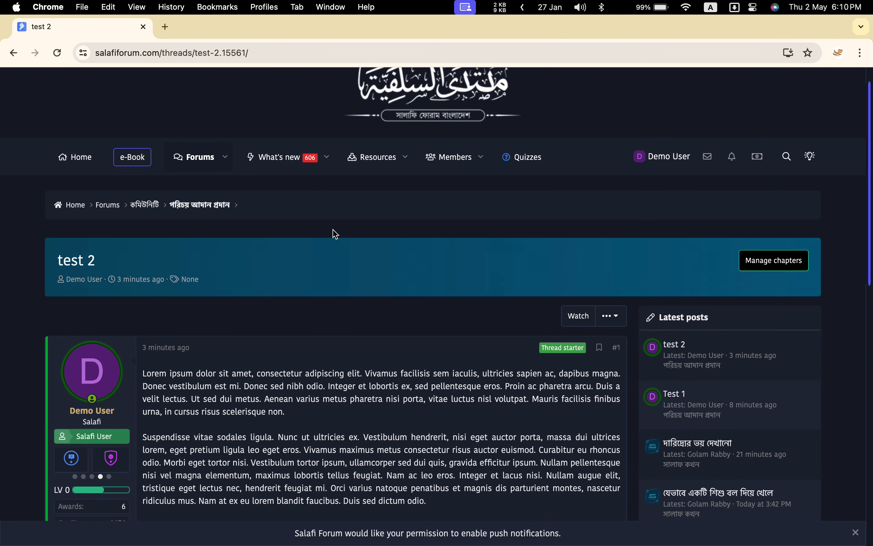
# Enable Schedule this post in the test 2 reply form, examine its event date and Publish post options, and disable it again.
pyautogui.scroll(-3, 340, 240)
pyautogui.scroll(-1, 343, 244)
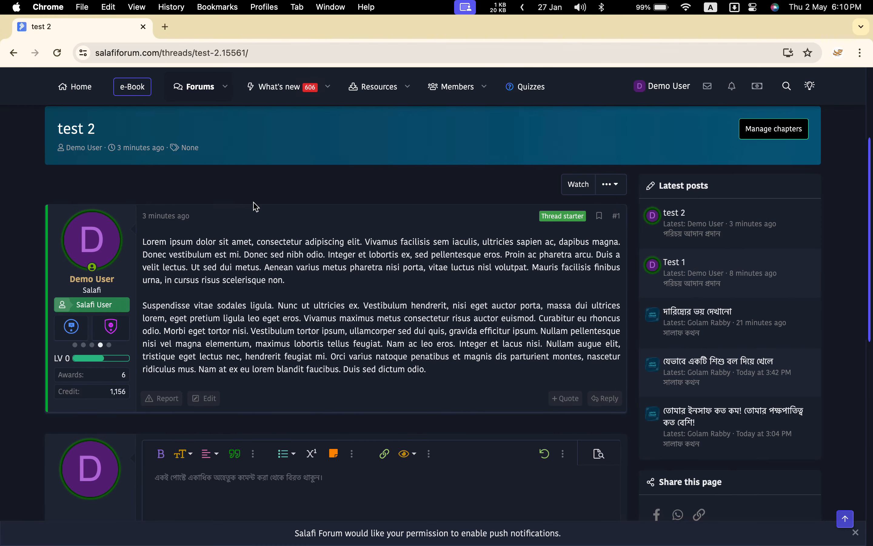
pyautogui.scroll(-4, 296, 240)
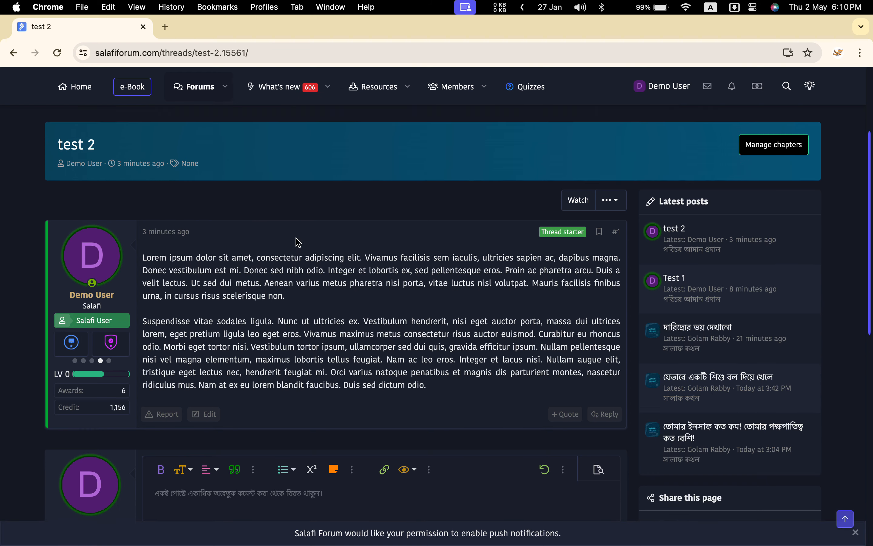
pyautogui.click(292, 355)
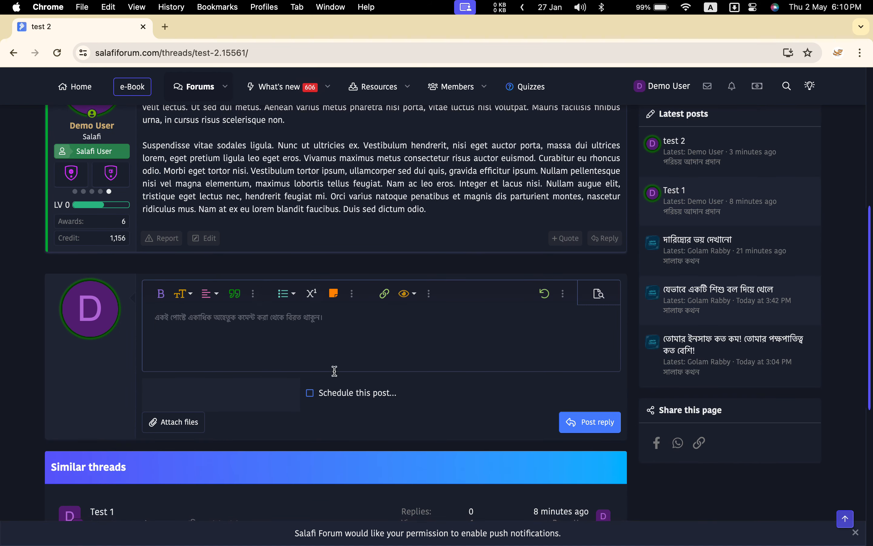
pyautogui.click(346, 392)
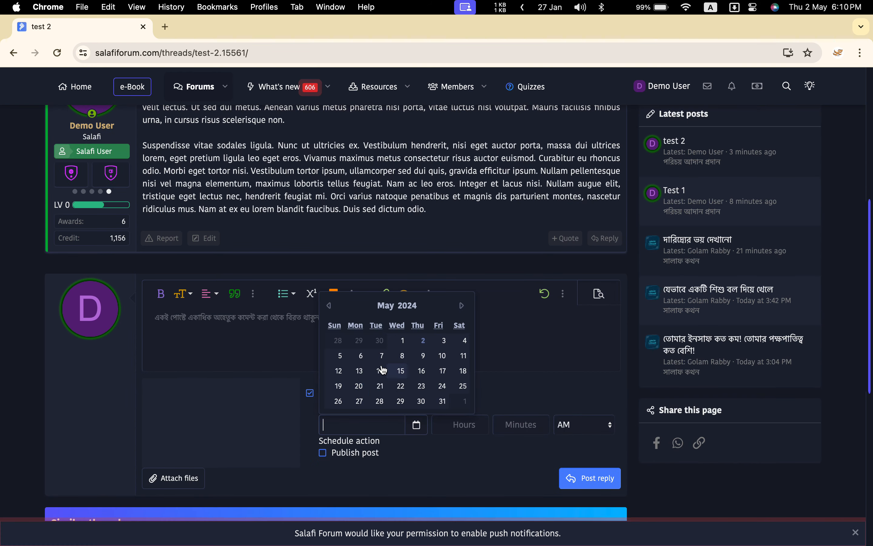
pyautogui.click(260, 315)
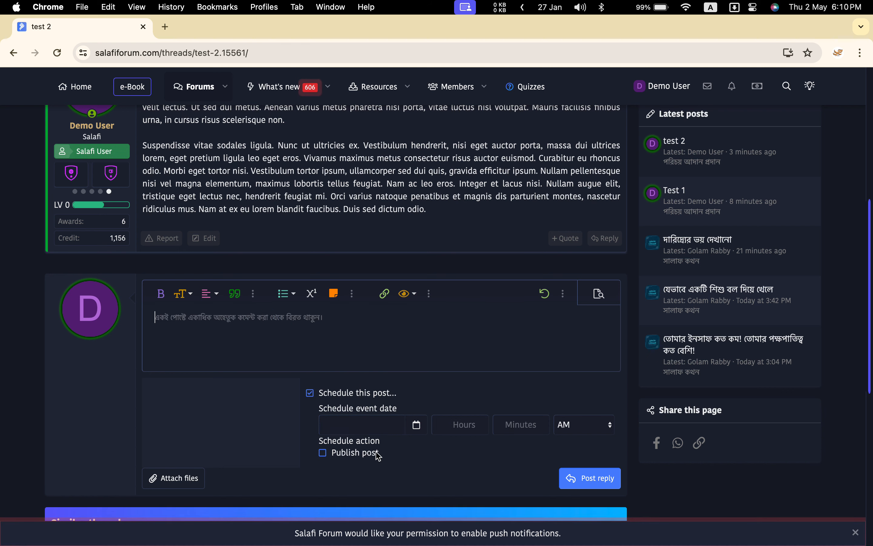
pyautogui.click(310, 396)
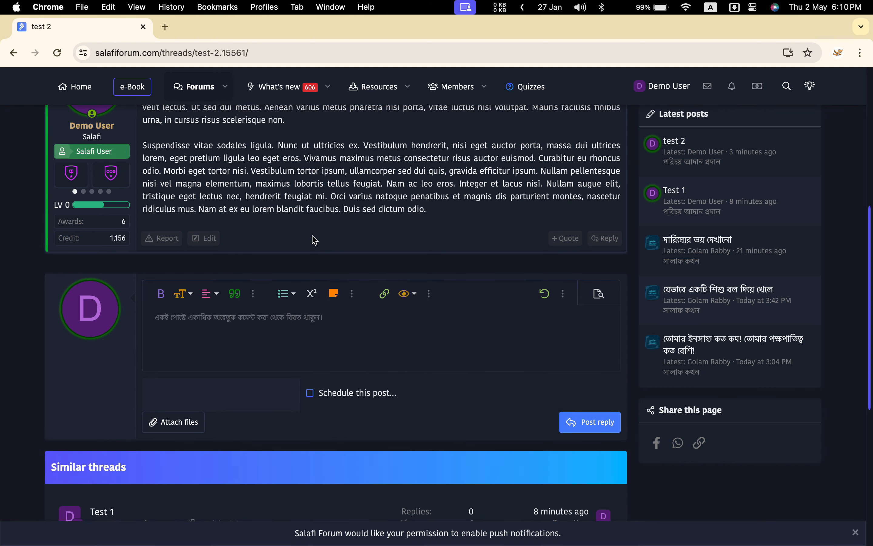
pyautogui.scroll(10, 314, 240)
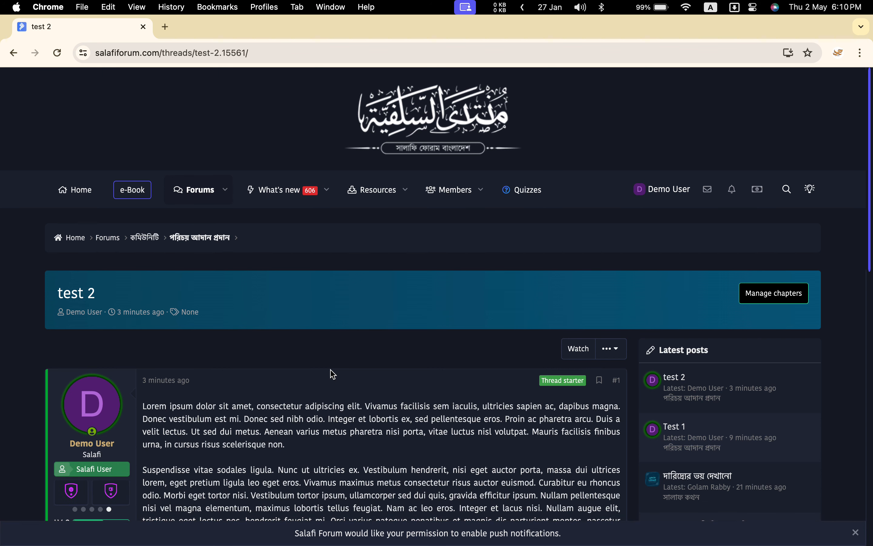
pyautogui.scroll(-3, 332, 375)
pyautogui.scroll(2, 331, 371)
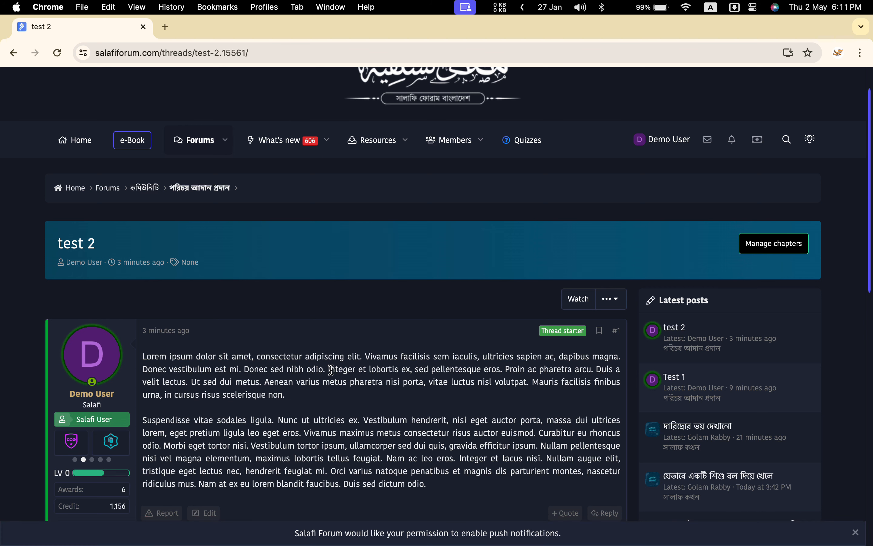
pyautogui.scroll(2, 331, 370)
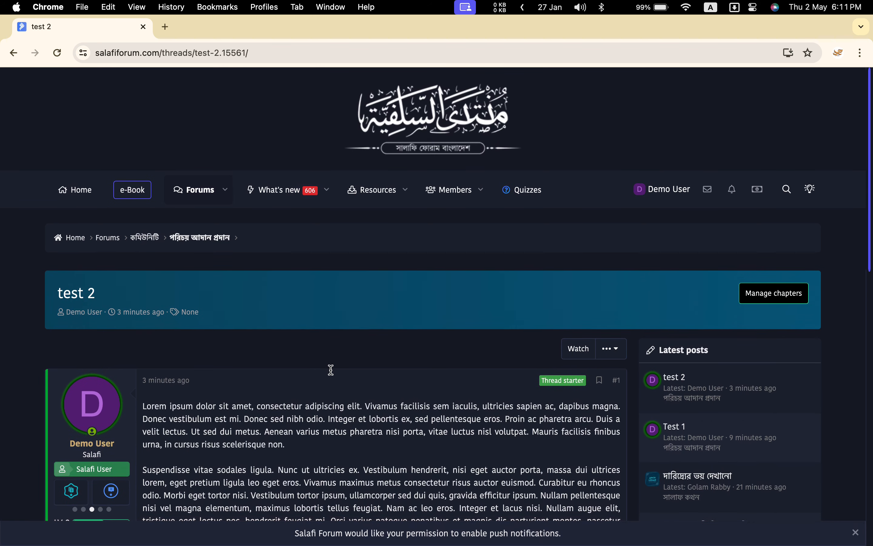